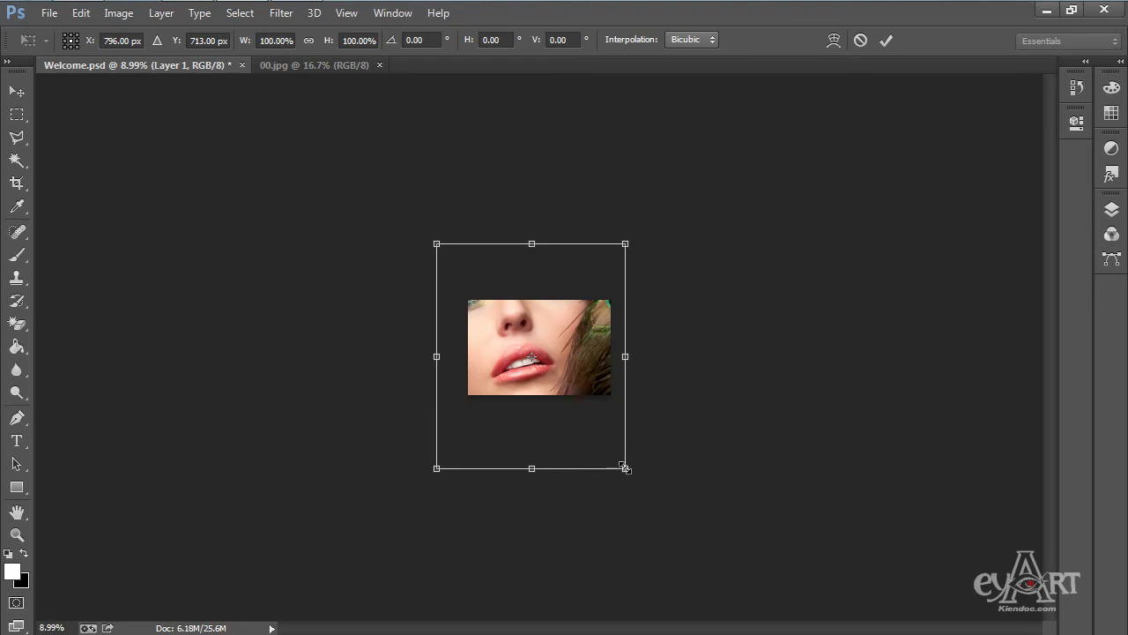
# Scale the portrait layer down to fit inside the Welcome canvas, and reposition it over the magnifying glass and logo area
pyautogui.moveTo(623, 468); pyautogui.dragTo(555, 382)
pyautogui.press('Return')
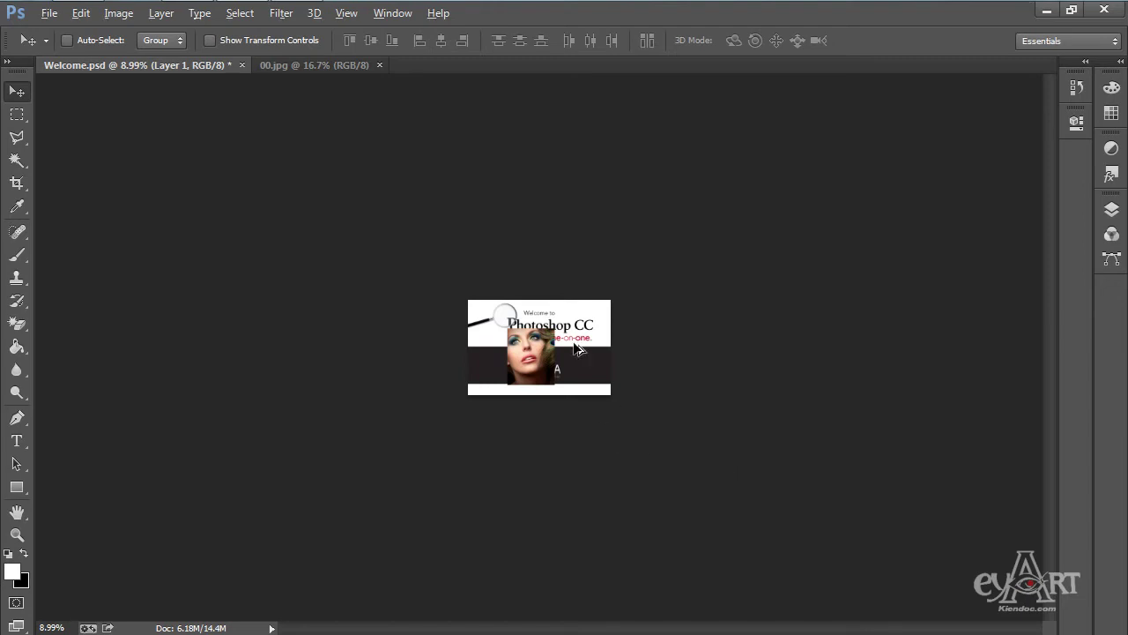
pyautogui.scroll(1, 559, 324)
pyautogui.scroll(5, 559, 324)
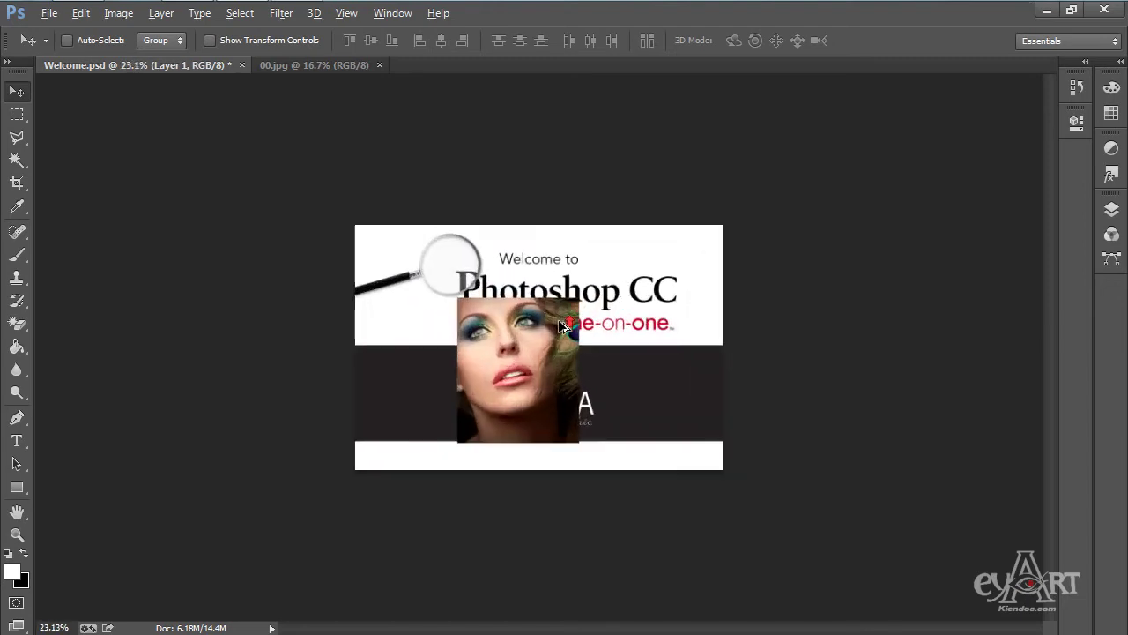
pyautogui.scroll(1, 564, 325)
pyautogui.scroll(-1, 564, 324)
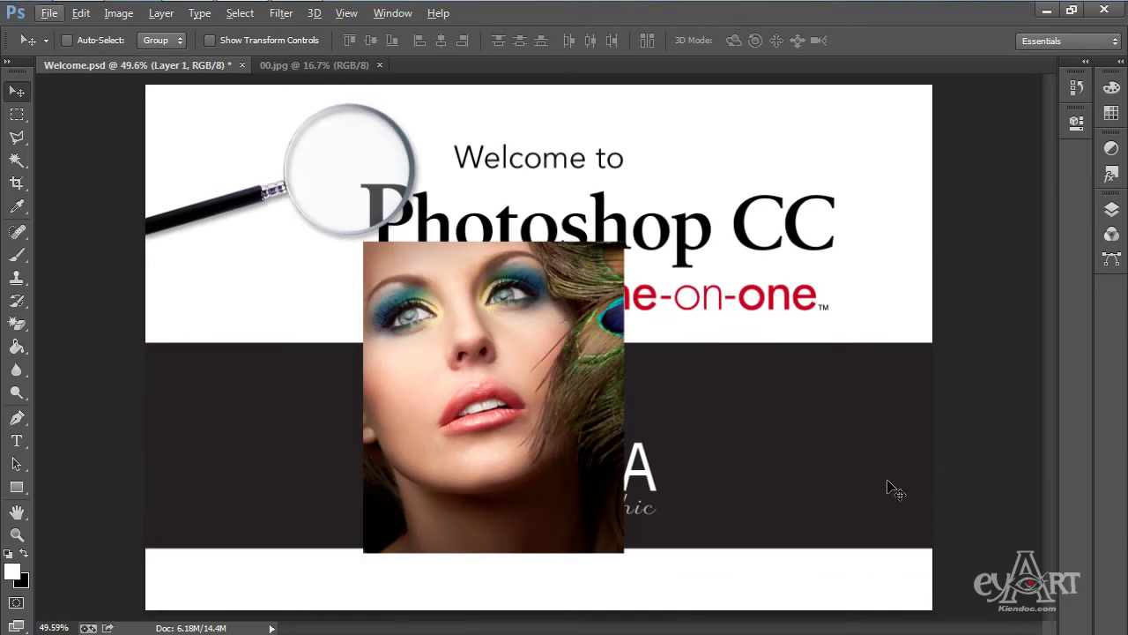
pyautogui.moveTo(474, 388); pyautogui.dragTo(393, 330)
pyautogui.moveTo(650, 257)
pyautogui.mouseDown()
pyautogui.moveTo(791, 260)
pyautogui.moveTo(559, 261)
pyautogui.mouseUp()
pyautogui.click(683, 276)
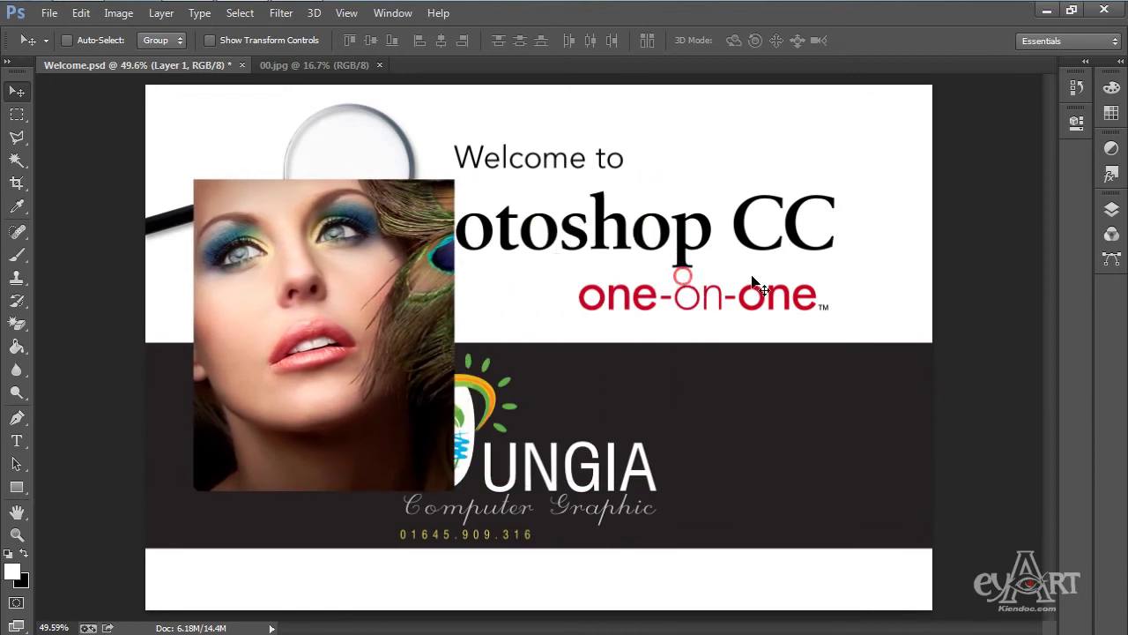
pyautogui.moveTo(754, 282)
pyautogui.mouseDown()
pyautogui.moveTo(697, 266)
pyautogui.moveTo(763, 282)
pyautogui.moveTo(737, 273)
pyautogui.moveTo(760, 296)
pyautogui.mouseUp()
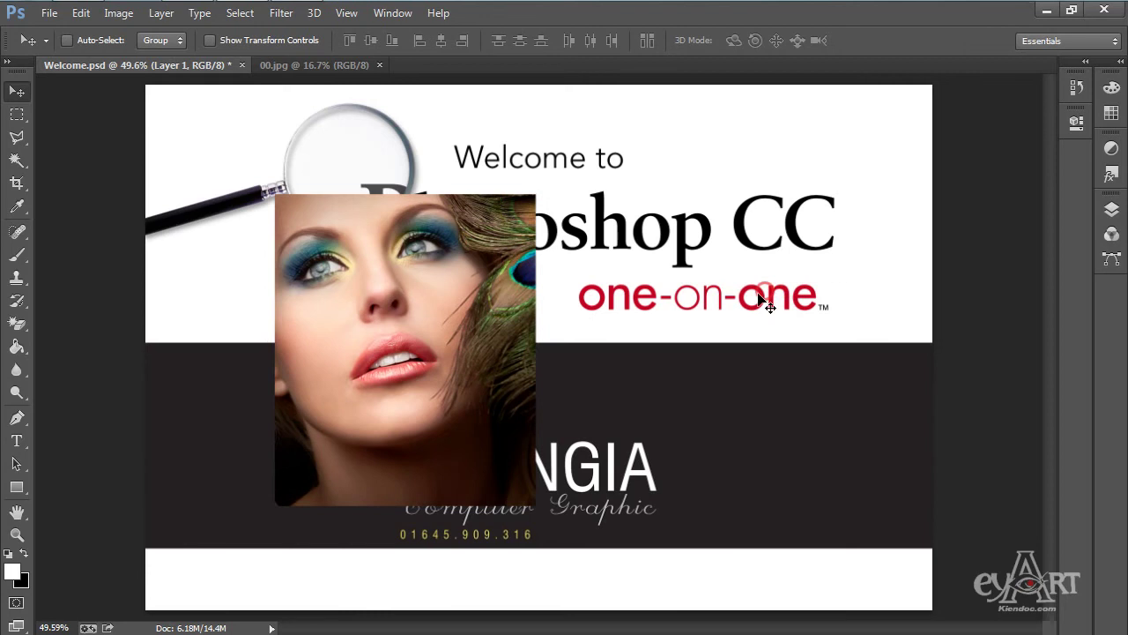
pyautogui.moveTo(431, 337); pyautogui.dragTo(408, 331)
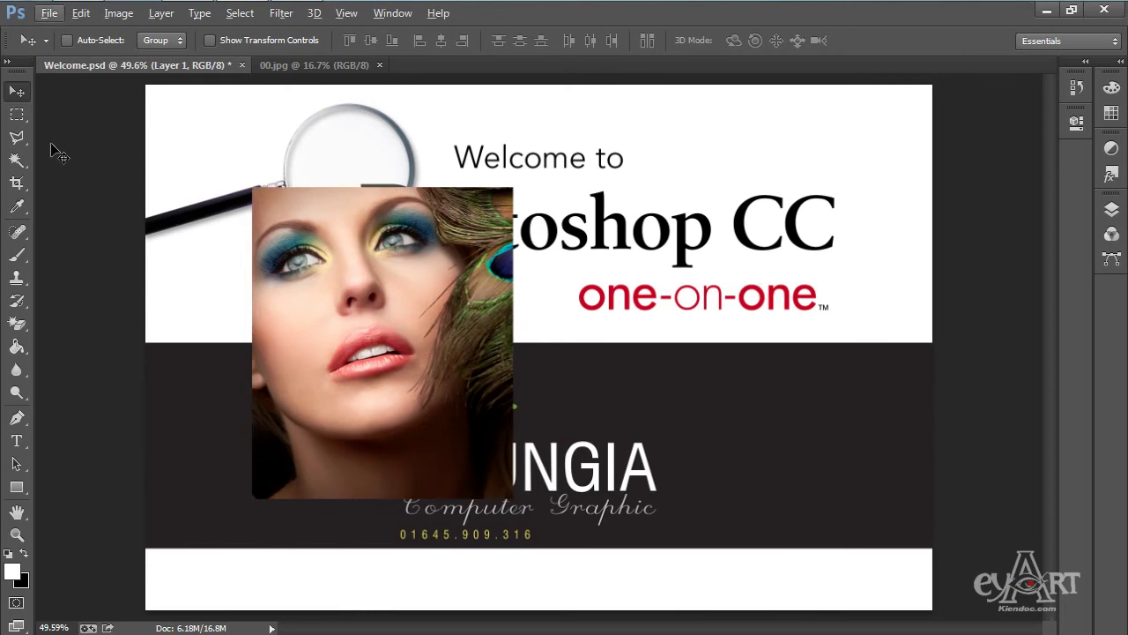
# Duplicate the portrait straight across to the canvas's right half, and shift the copy slightly left
pyautogui.click(396, 318)
pyautogui.press('alt')
pyautogui.press('alt')
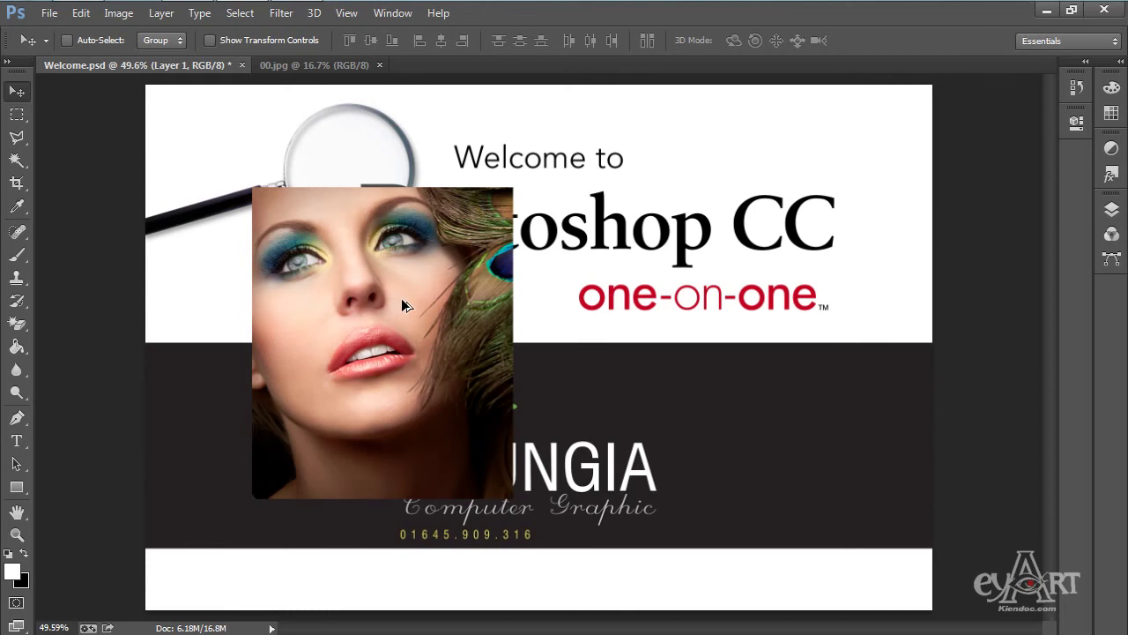
pyautogui.moveTo(405, 302); pyautogui.dragTo(736, 313)
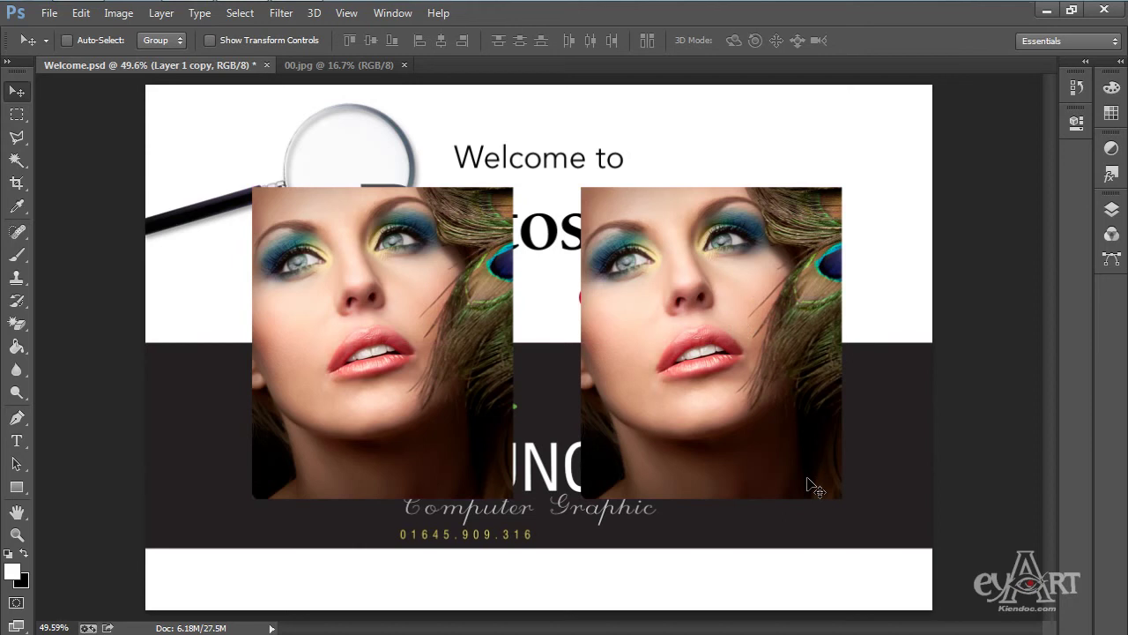
pyautogui.moveTo(377, 295)
pyautogui.mouseDown()
pyautogui.moveTo(335, 291)
pyautogui.moveTo(396, 284)
pyautogui.moveTo(384, 292)
pyautogui.mouseUp()
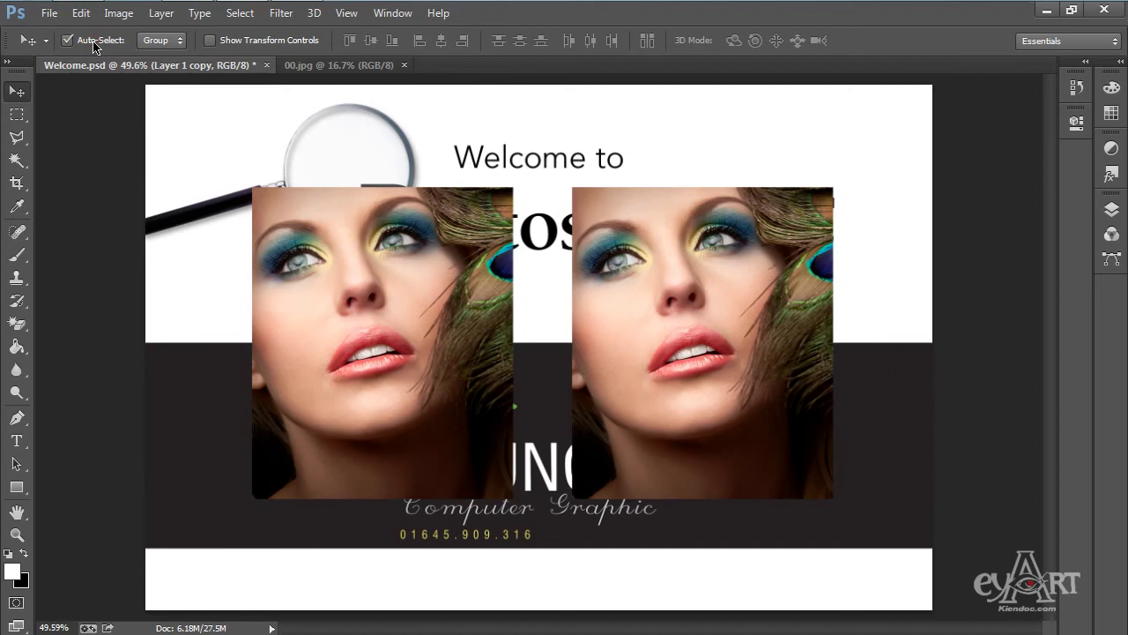
# Set Auto-Select to Layer, and move the original portrait slightly left and its copy slightly right
pyautogui.click(178, 46)
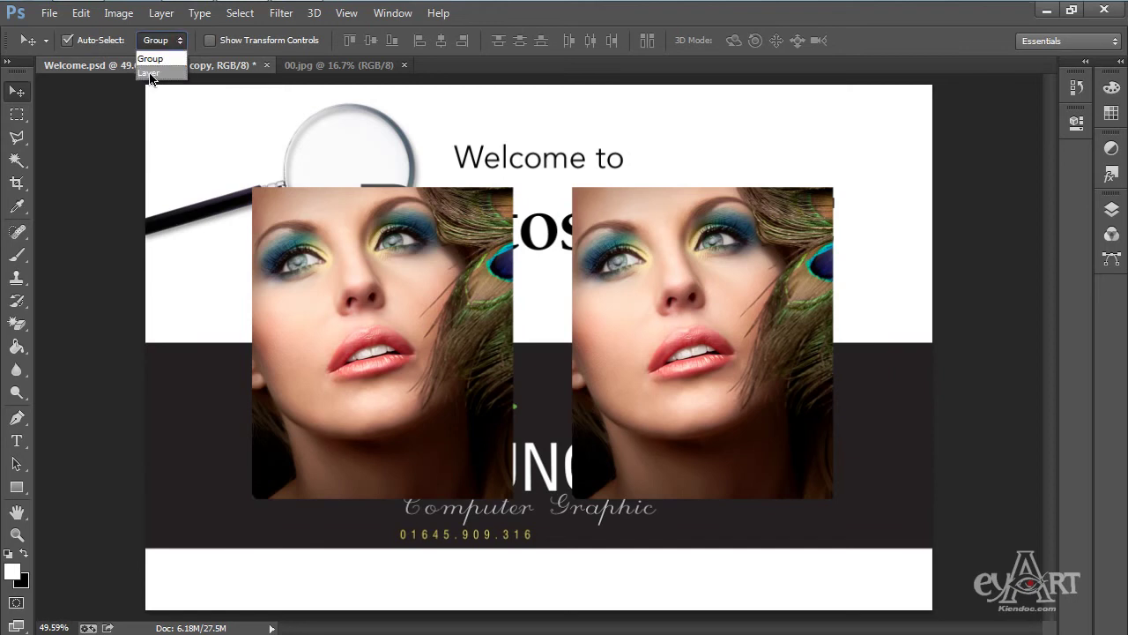
pyautogui.click(152, 71)
pyautogui.click(704, 395)
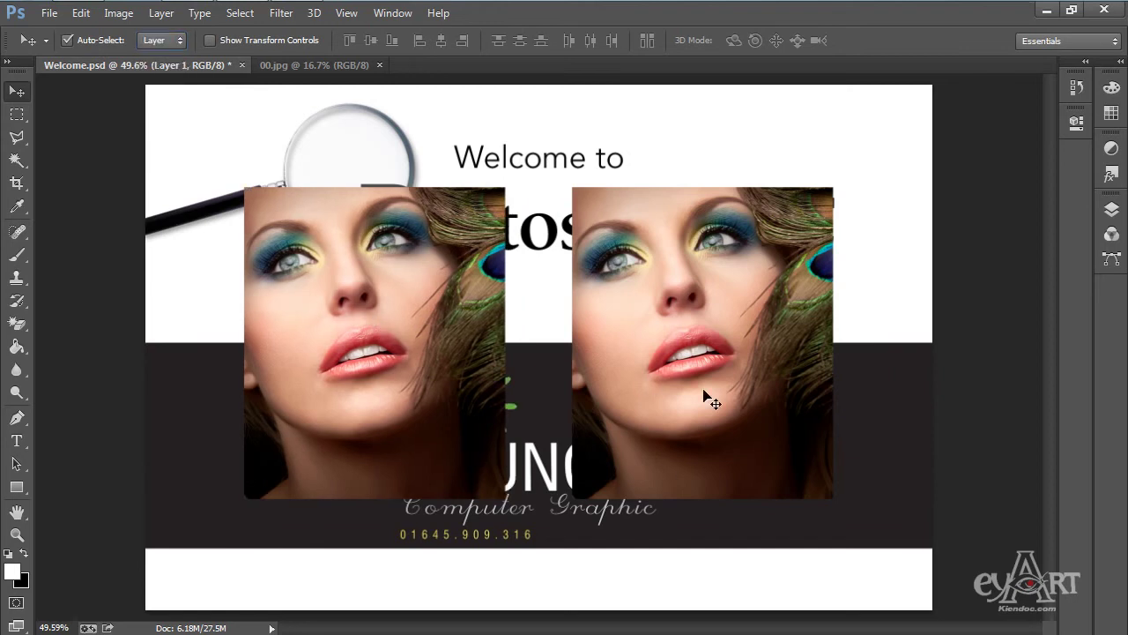
pyautogui.moveTo(366, 342); pyautogui.dragTo(327, 342)
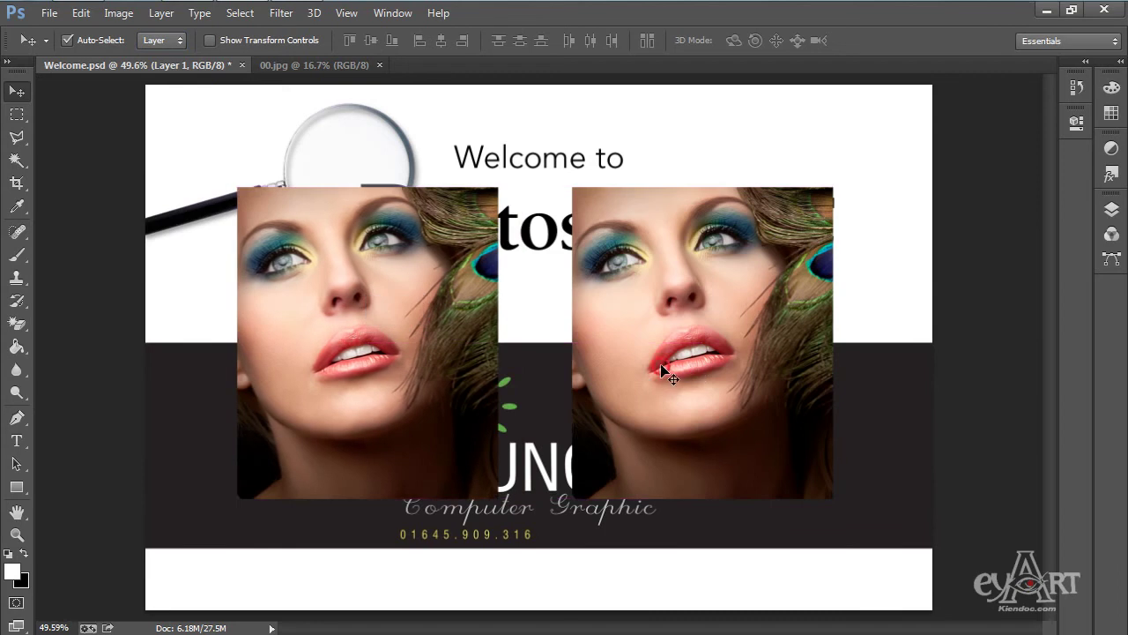
pyautogui.moveTo(663, 362); pyautogui.dragTo(679, 364)
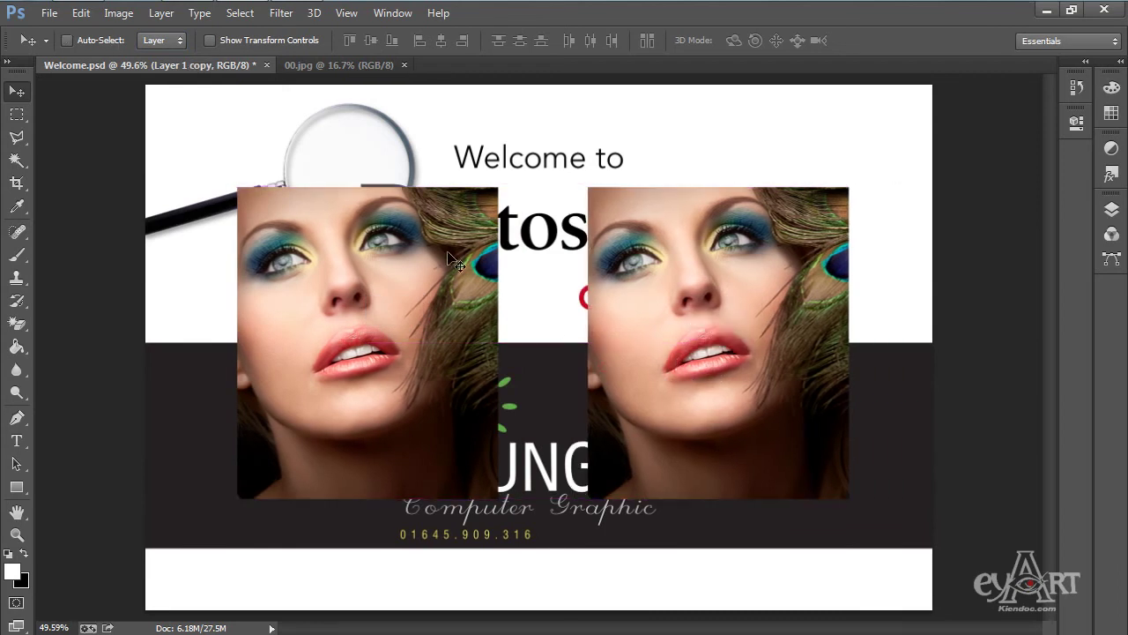
# Shift the portrait copy slightly right with Auto-Select off, and re-enable Auto-Select to move the original portrait right
pyautogui.click(333, 284)
pyautogui.moveTo(333, 284)
pyautogui.mouseDown()
pyautogui.moveTo(342, 275)
pyautogui.moveTo(393, 311)
pyautogui.mouseUp()
pyautogui.click(87, 41)
pyautogui.moveTo(357, 344); pyautogui.dragTo(378, 328)
pyautogui.click(378, 341)
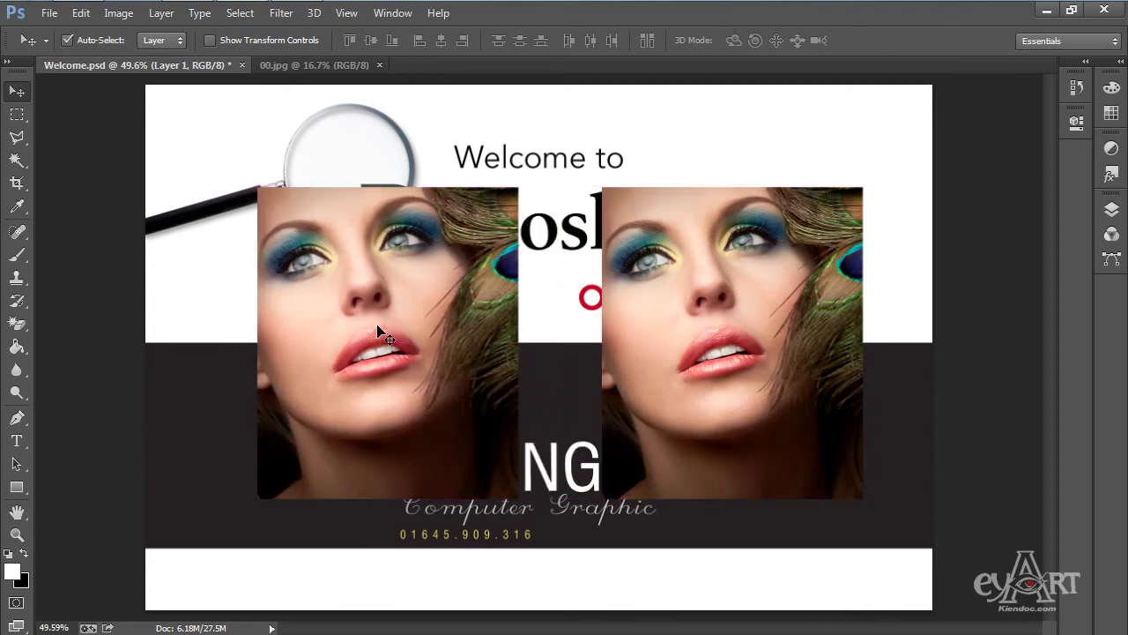
# Turn off Smart Guides and move the original portrait slightly further right
pyautogui.click(345, 15)
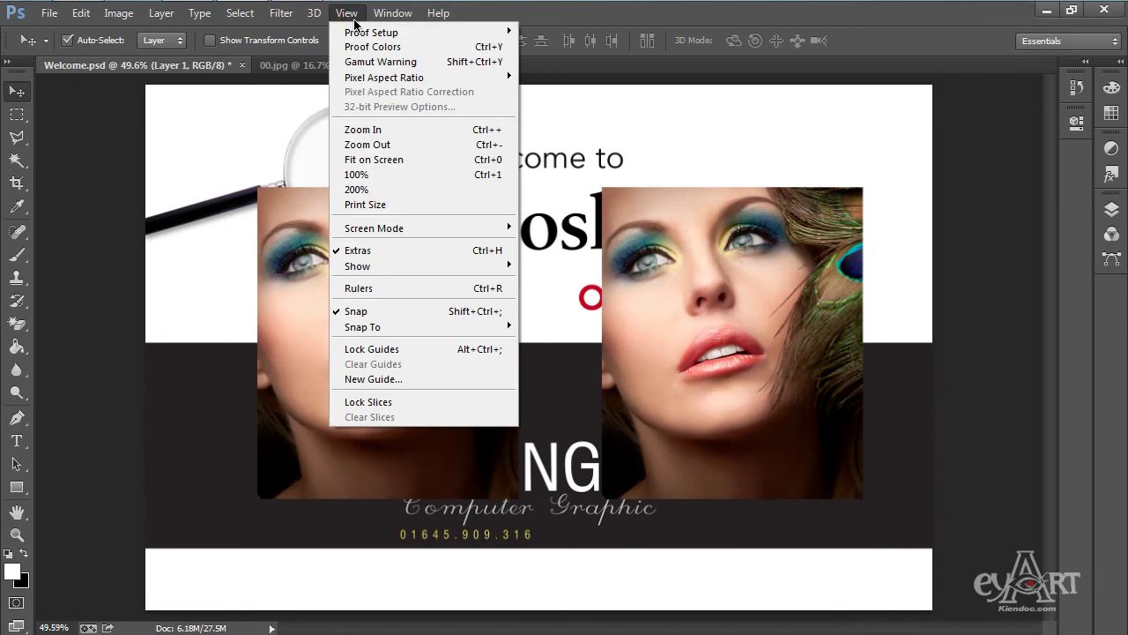
pyautogui.moveTo(398, 265)
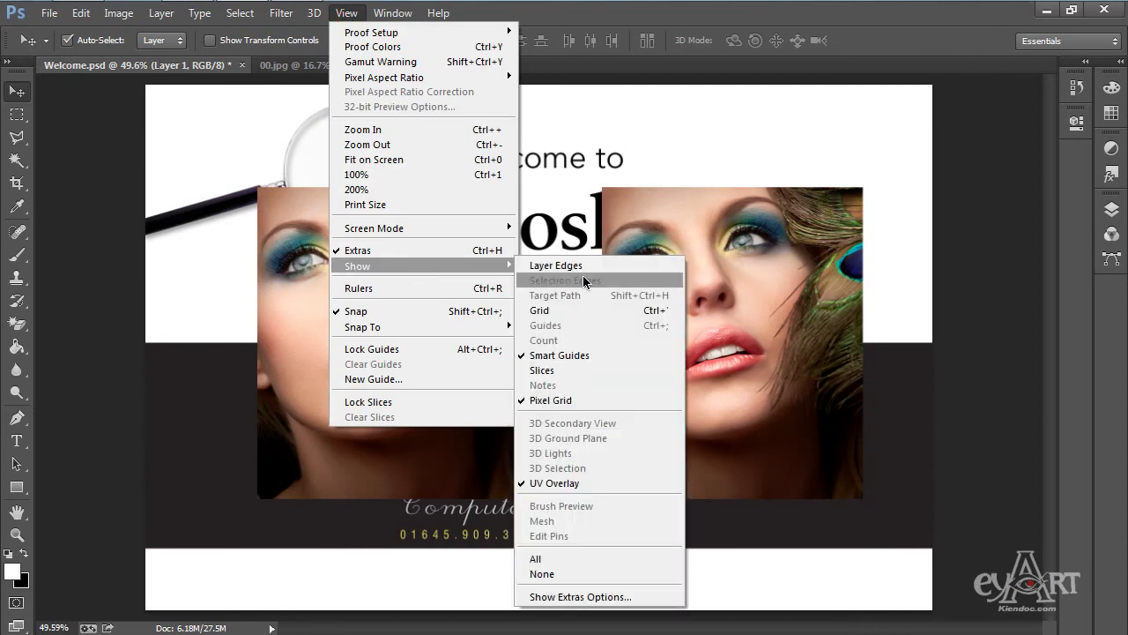
pyautogui.click(550, 354)
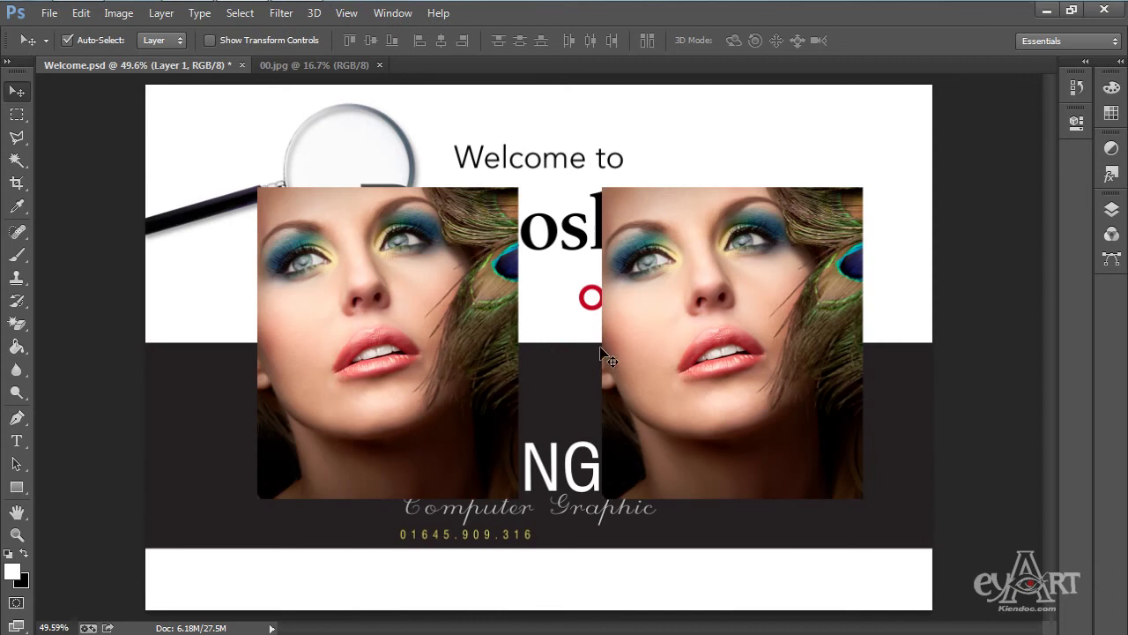
pyautogui.moveTo(385, 344)
pyautogui.mouseDown()
pyautogui.moveTo(506, 345)
pyautogui.moveTo(399, 351)
pyautogui.mouseUp()
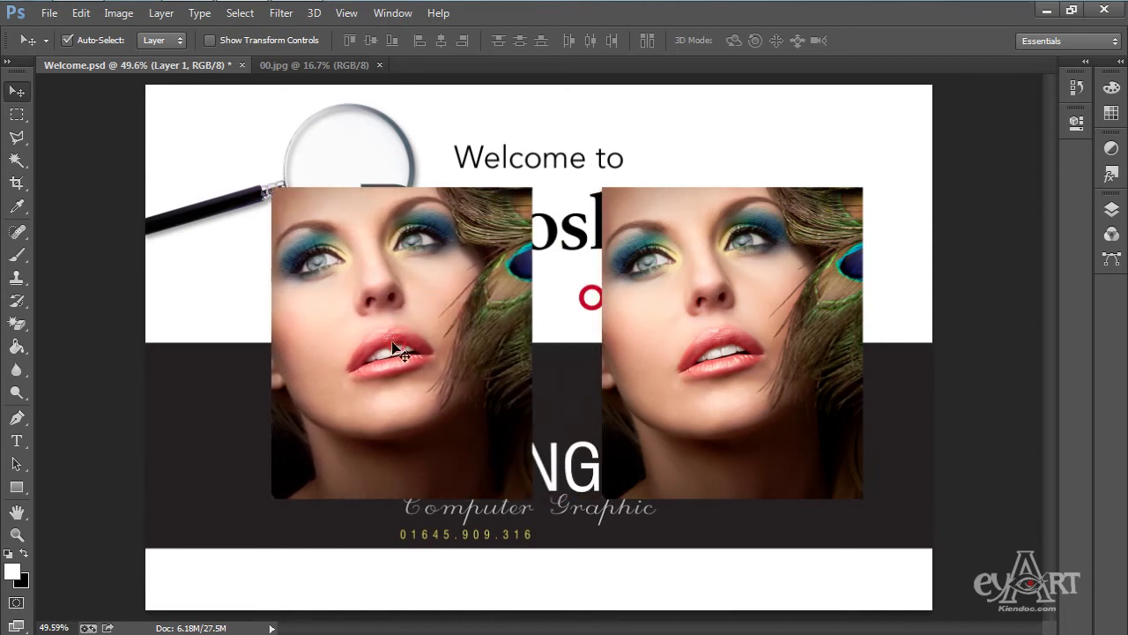
# Turn Smart Guides back on and nudge the original portrait while keeping it level with the copy
pyautogui.click(347, 14)
pyautogui.moveTo(496, 267)
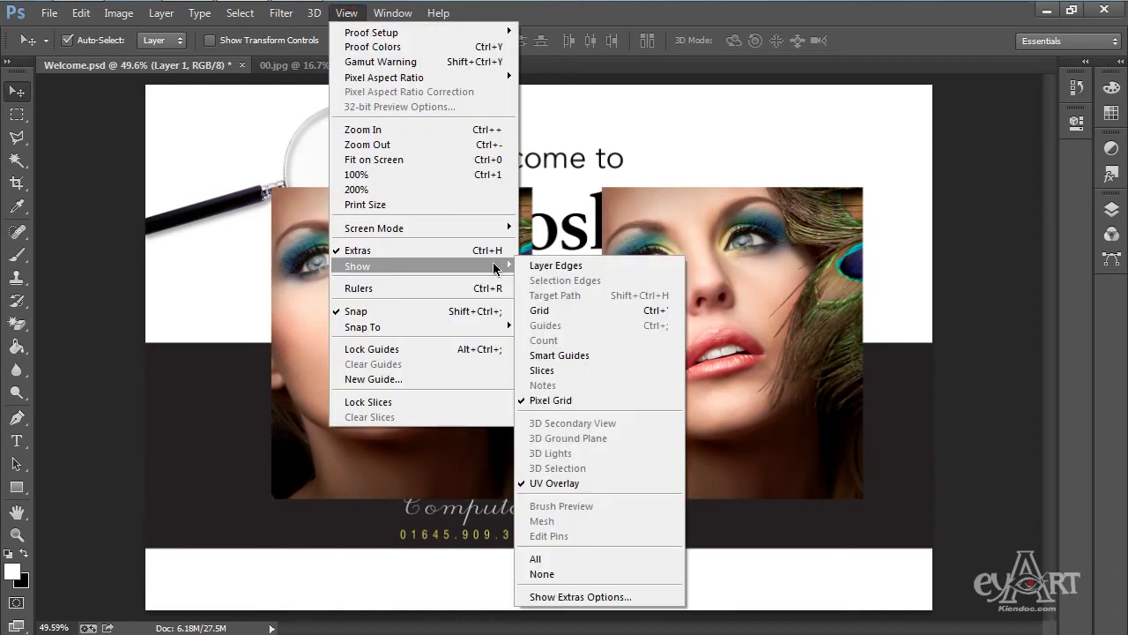
pyautogui.click(564, 355)
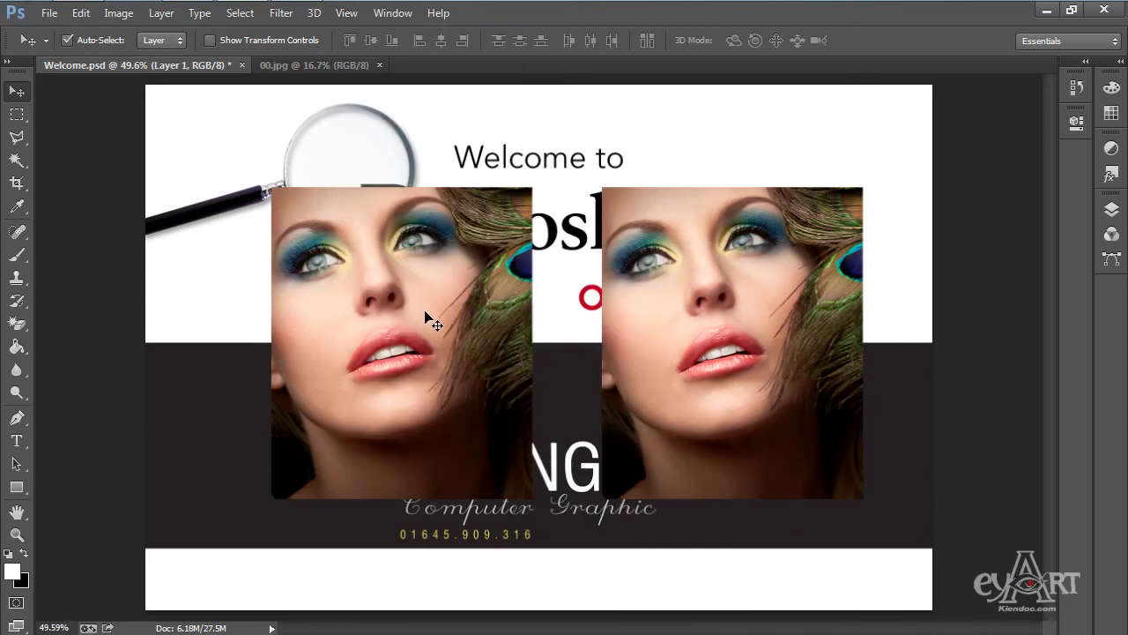
pyautogui.moveTo(426, 319)
pyautogui.mouseDown()
pyautogui.moveTo(401, 317)
pyautogui.moveTo(427, 318)
pyautogui.mouseUp()
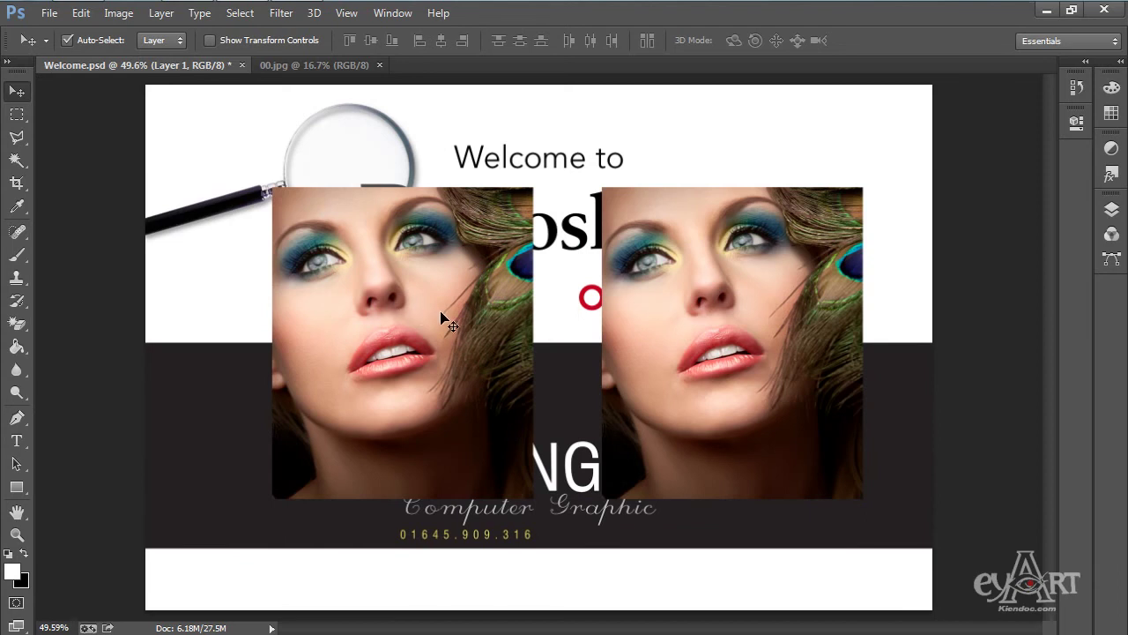
# Scale the original portrait proportionally about its centre to about 63% with Free Transform, and undo a slight counterclockwise rotation
pyautogui.click(82, 13)
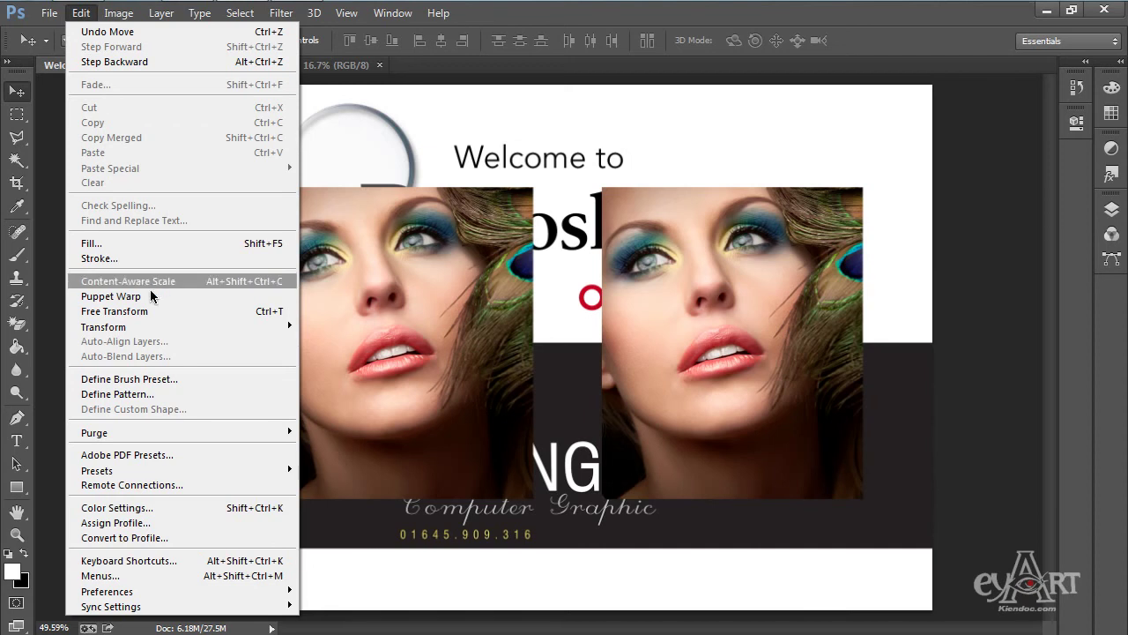
pyautogui.click(233, 311)
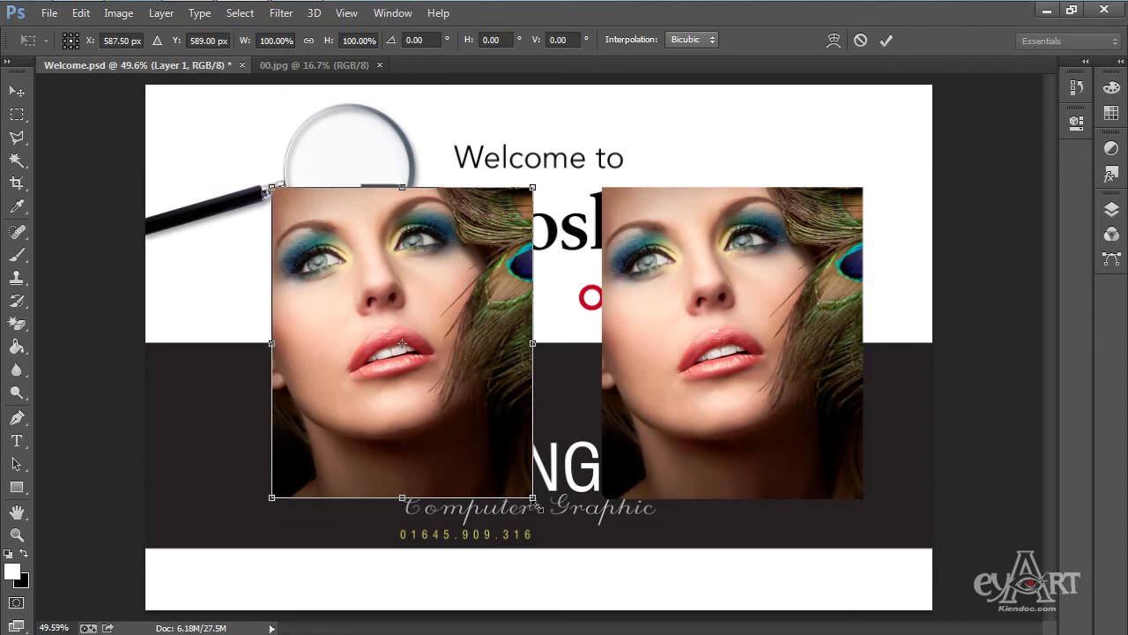
pyautogui.moveTo(535, 498); pyautogui.dragTo(484, 440)
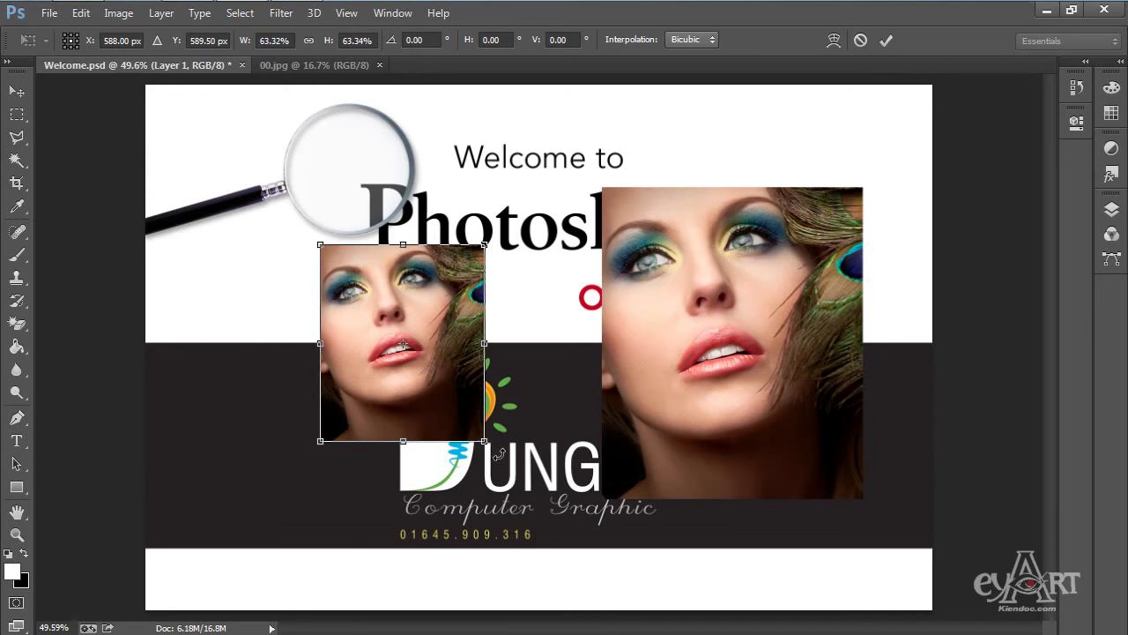
pyautogui.moveTo(499, 454)
pyautogui.mouseDown()
pyautogui.moveTo(481, 413)
pyautogui.moveTo(518, 412)
pyautogui.moveTo(476, 407)
pyautogui.moveTo(478, 459)
pyautogui.moveTo(520, 399)
pyautogui.moveTo(490, 438)
pyautogui.mouseUp()
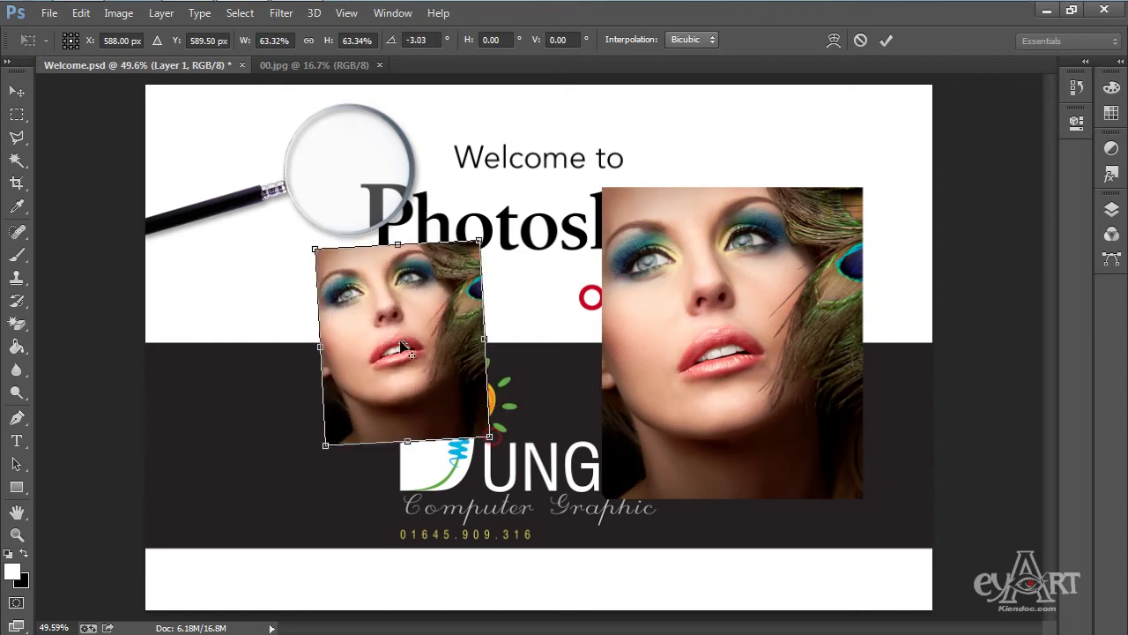
pyautogui.hotkey('ctrl', 'z')
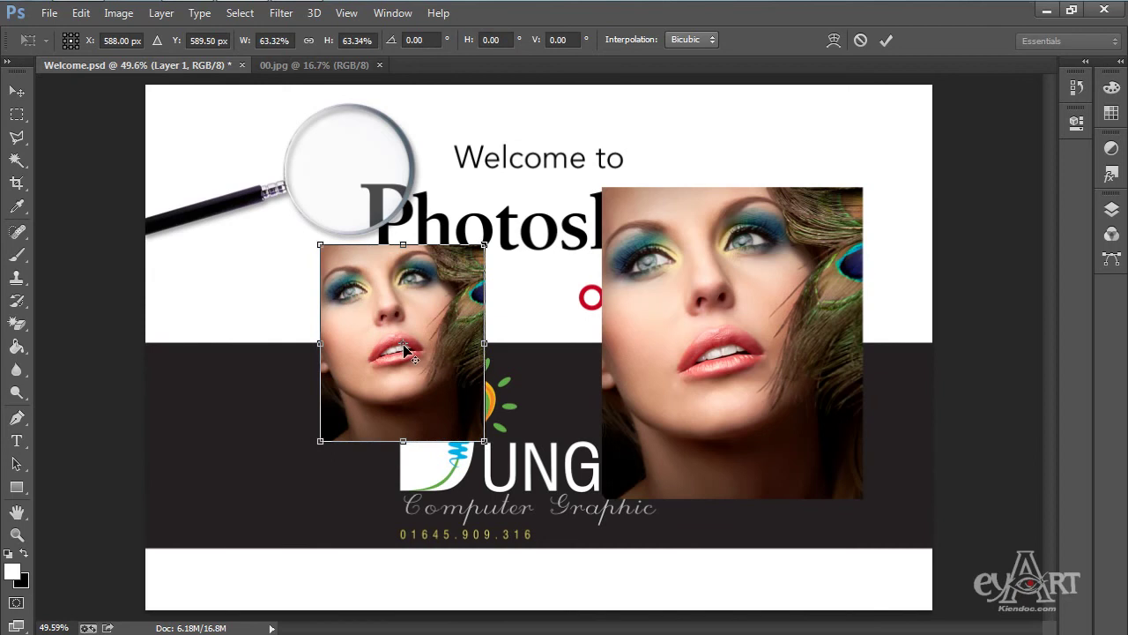
# Try rotating the portrait about 2° around a reference point on its upper-left corner, and cancel the Free Transform
pyautogui.moveTo(406, 349); pyautogui.dragTo(319, 245)
pyautogui.moveTo(506, 452); pyautogui.dragTo(424, 371)
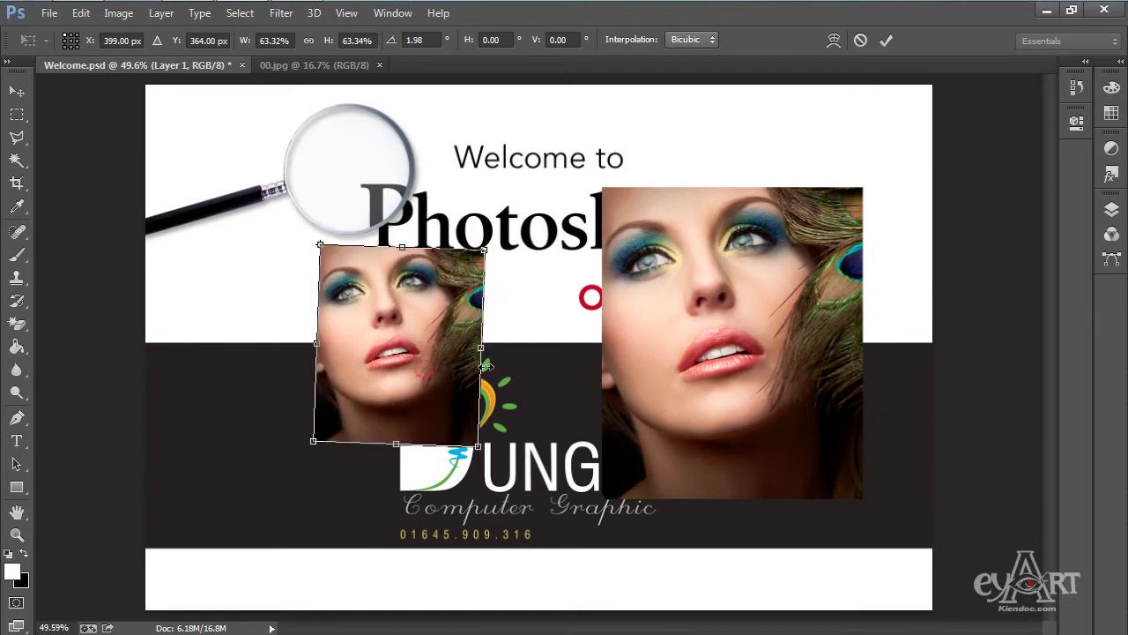
pyautogui.moveTo(484, 351)
pyautogui.mouseDown()
pyautogui.moveTo(617, 351)
pyautogui.moveTo(432, 351)
pyautogui.moveTo(556, 350)
pyautogui.moveTo(466, 352)
pyautogui.moveTo(494, 351)
pyautogui.moveTo(472, 351)
pyautogui.moveTo(484, 351)
pyautogui.mouseUp()
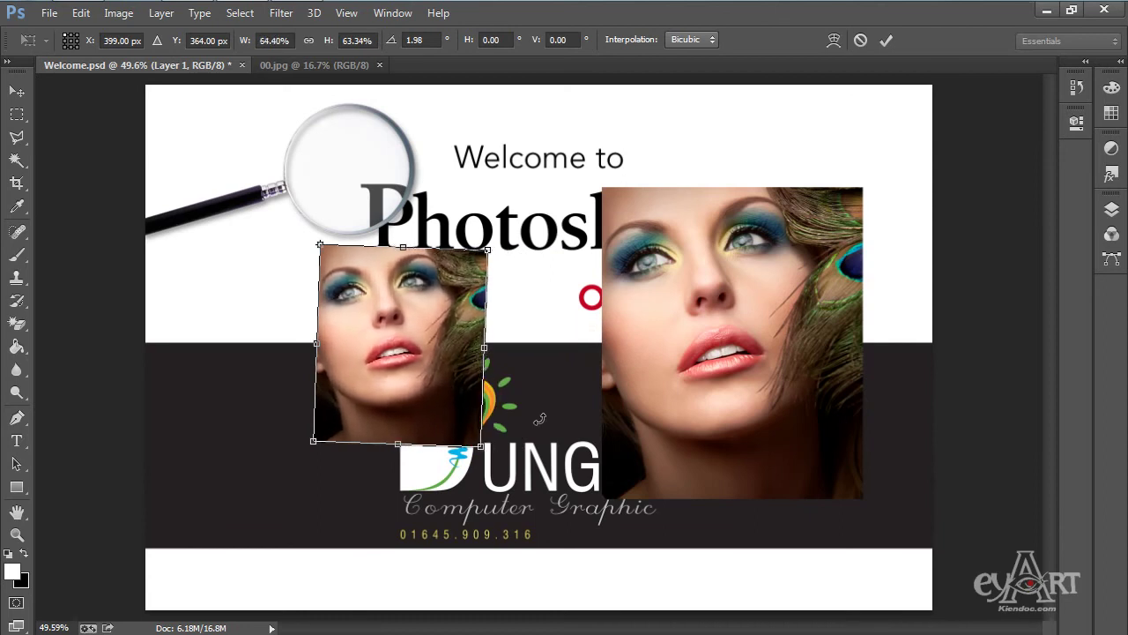
pyautogui.press('Escape')
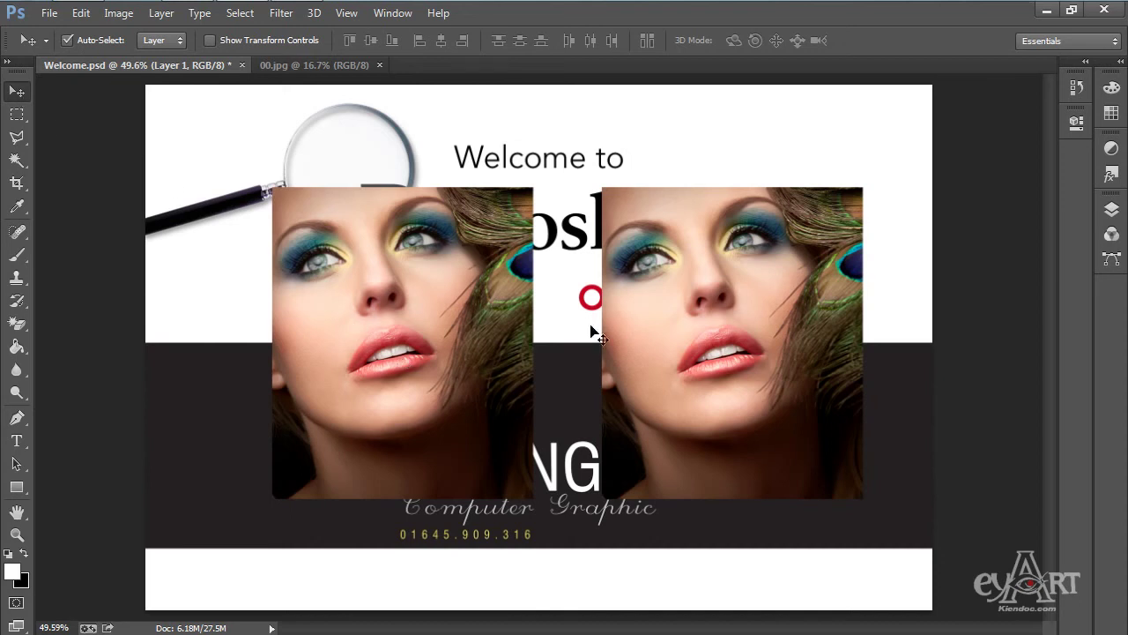
# Select both portrait layers and move them together slightly up and left, and move only the original portrait slightly right
pyautogui.moveTo(393, 337); pyautogui.dragTo(363, 335)
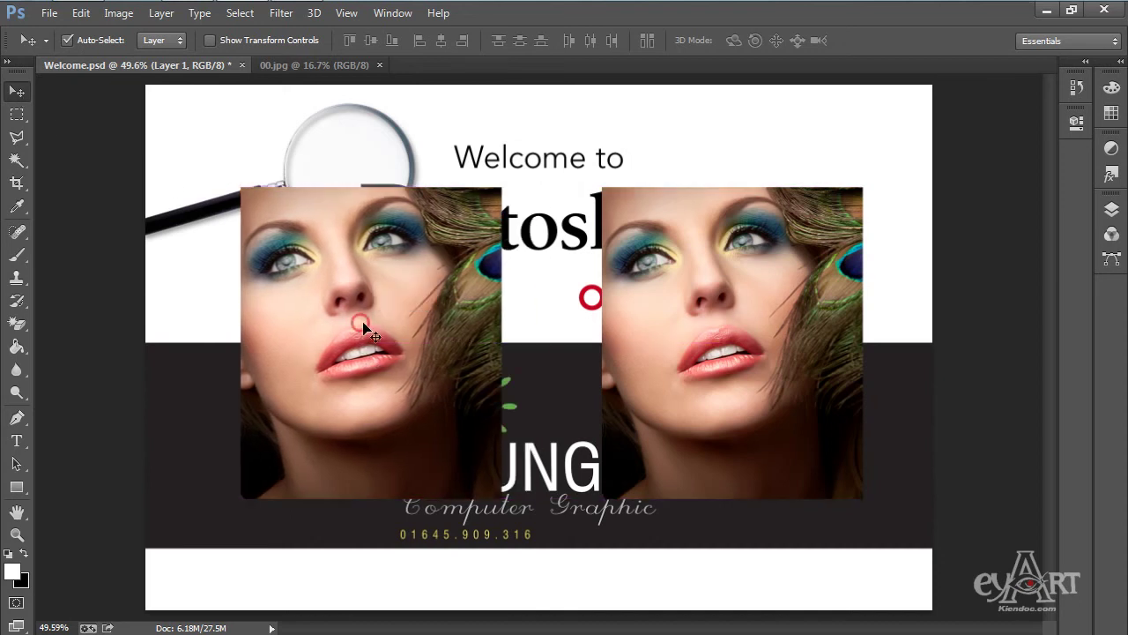
pyautogui.keyDown('shift'); pyautogui.click(756, 355); pyautogui.keyUp('shift')
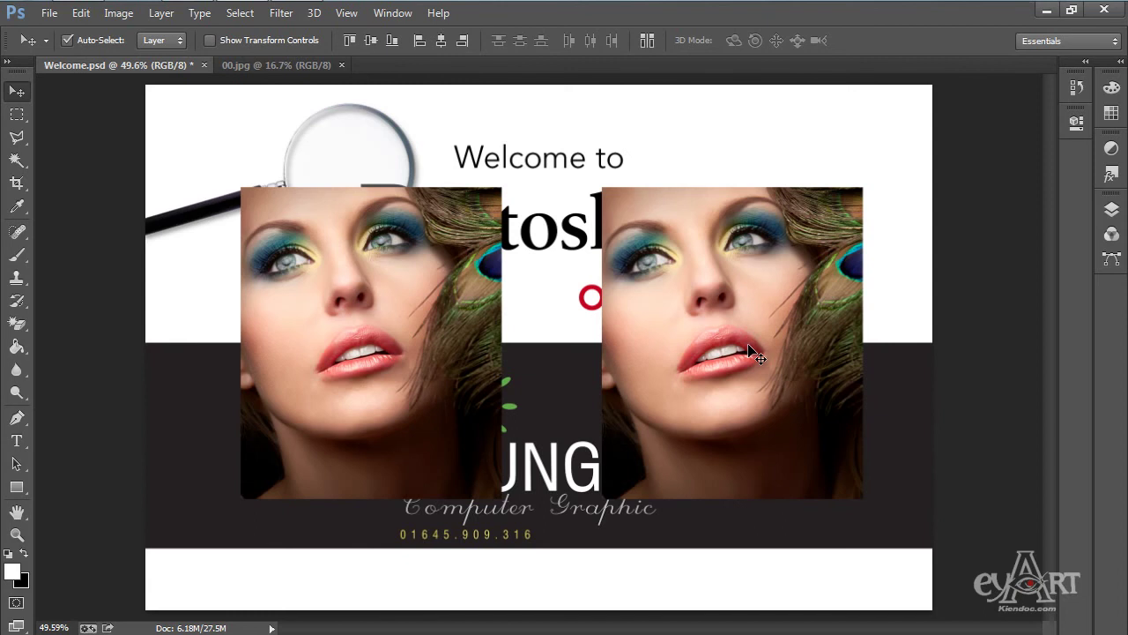
pyautogui.moveTo(721, 333); pyautogui.dragTo(634, 315)
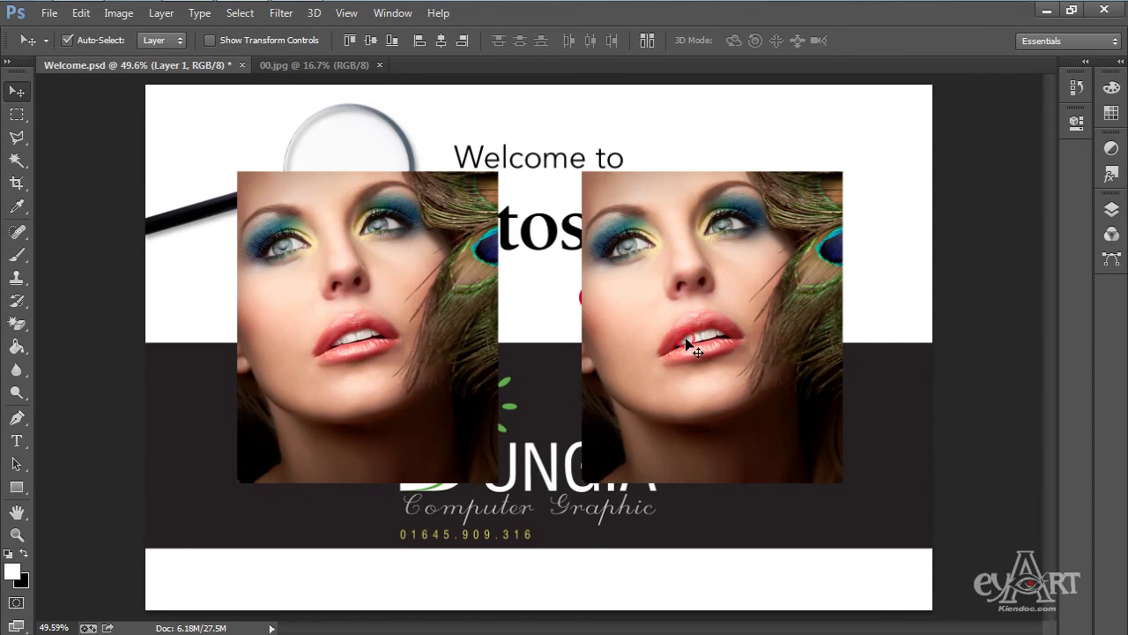
pyautogui.moveTo(675, 345); pyautogui.dragTo(789, 337)
pyautogui.hotkey('ctrl', 'z')
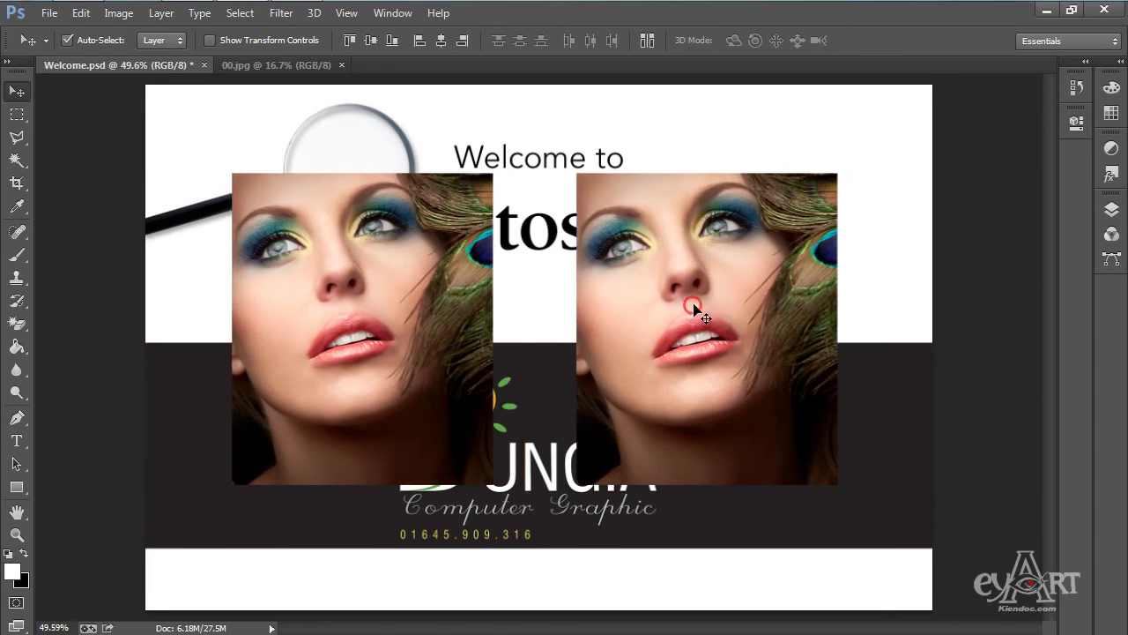
pyautogui.click(365, 343)
pyautogui.moveTo(366, 342)
pyautogui.mouseDown()
pyautogui.moveTo(343, 340)
pyautogui.moveTo(379, 338)
pyautogui.mouseUp()
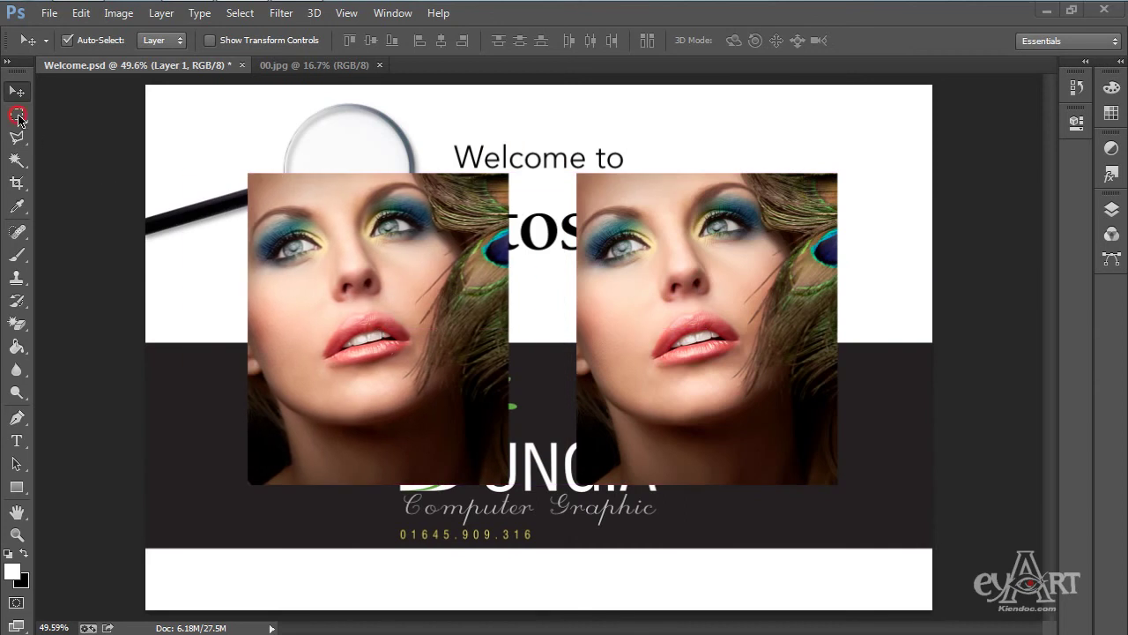
# Draw a rectangular marquee about 234 × 121 mm around the upper half of the original portrait, and deselect it
pyautogui.click(17, 116)
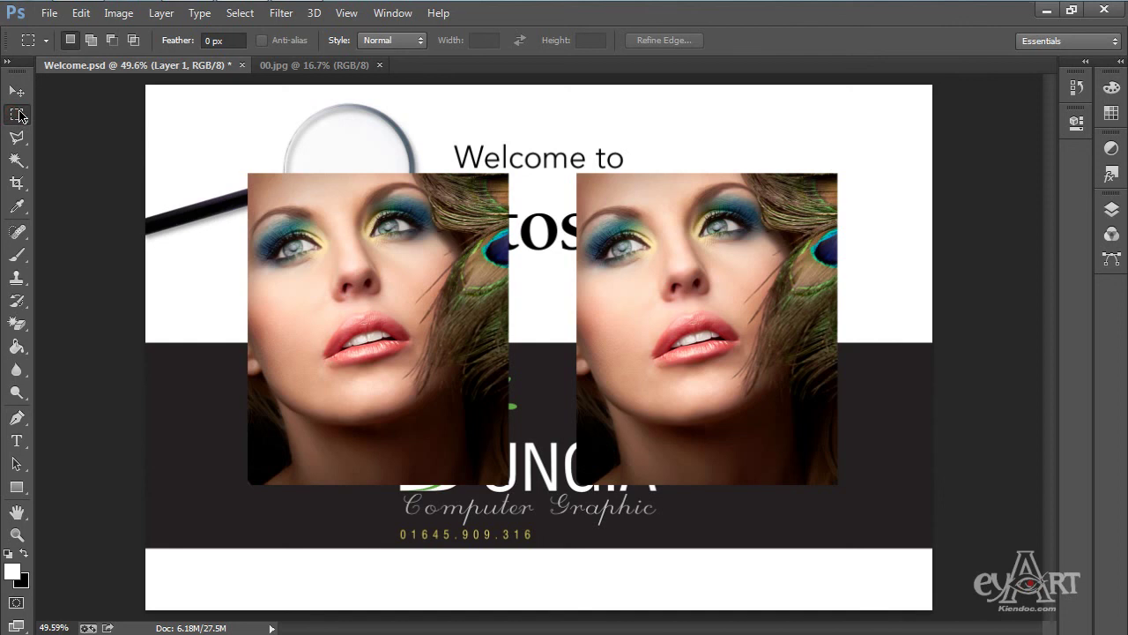
pyautogui.moveTo(236, 165); pyautogui.dragTo(526, 316)
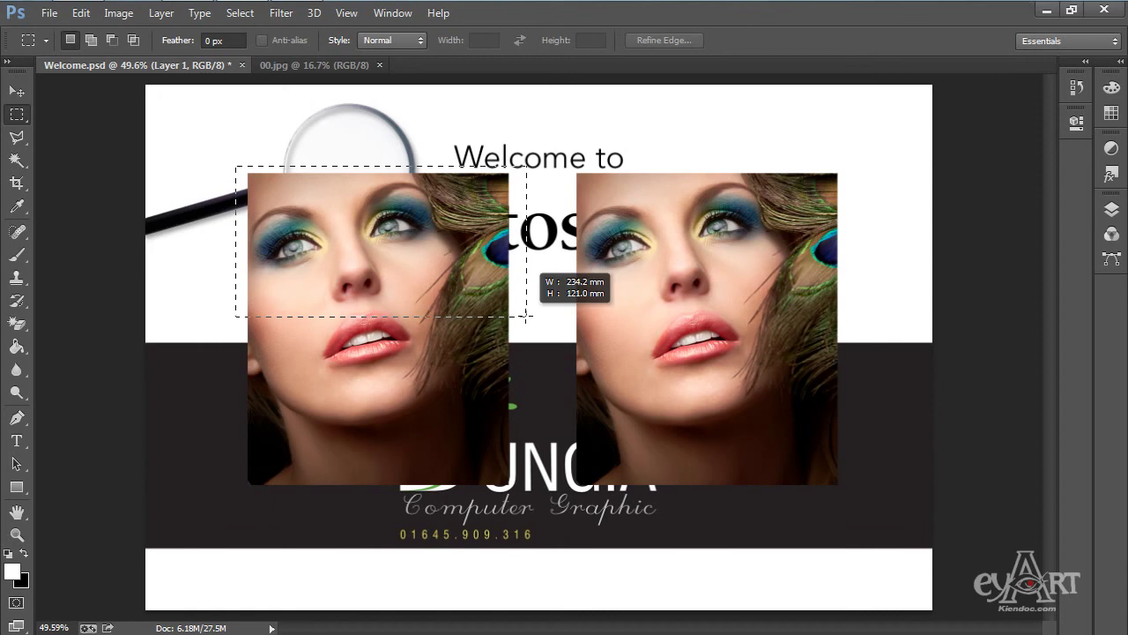
pyautogui.moveTo(525, 316); pyautogui.dragTo(525, 316)
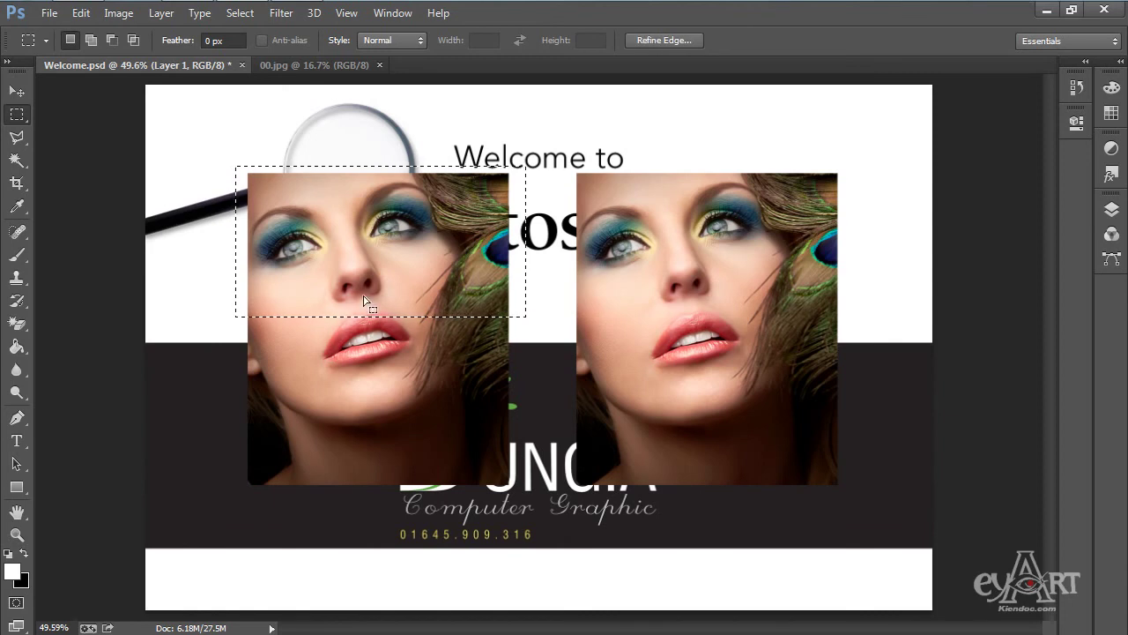
pyautogui.hotkey('ctrl', 'd')
pyautogui.click(16, 91)
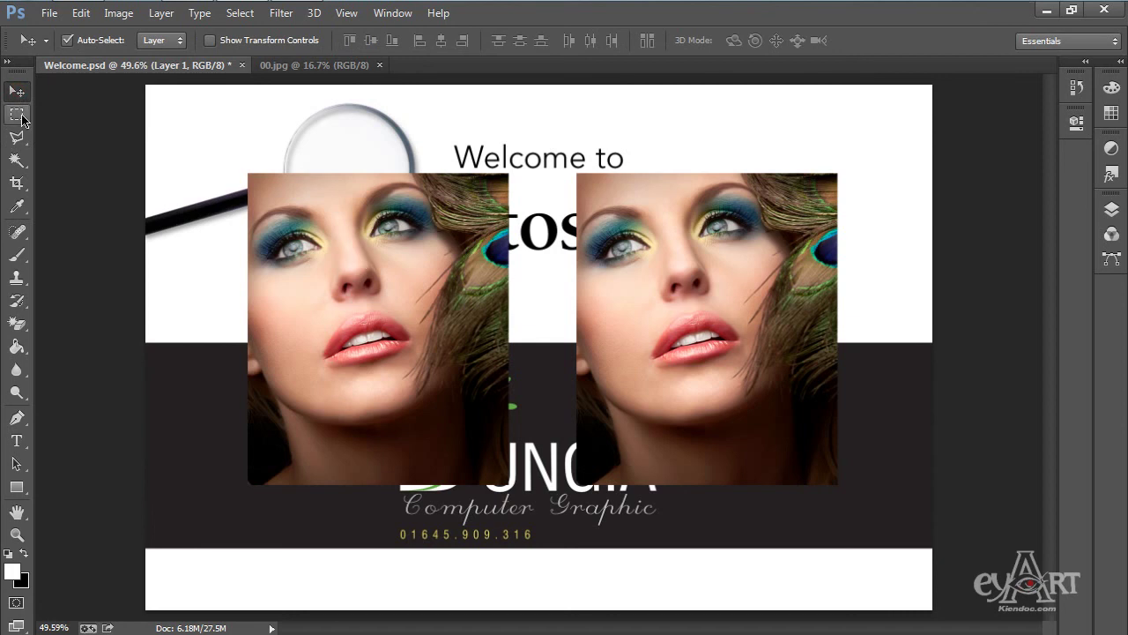
# Select the original portrait's upper part with a rectangular marquee, move that piece upward off the rest, and deselect
pyautogui.click(18, 115)
pyautogui.moveTo(227, 172); pyautogui.dragTo(518, 298)
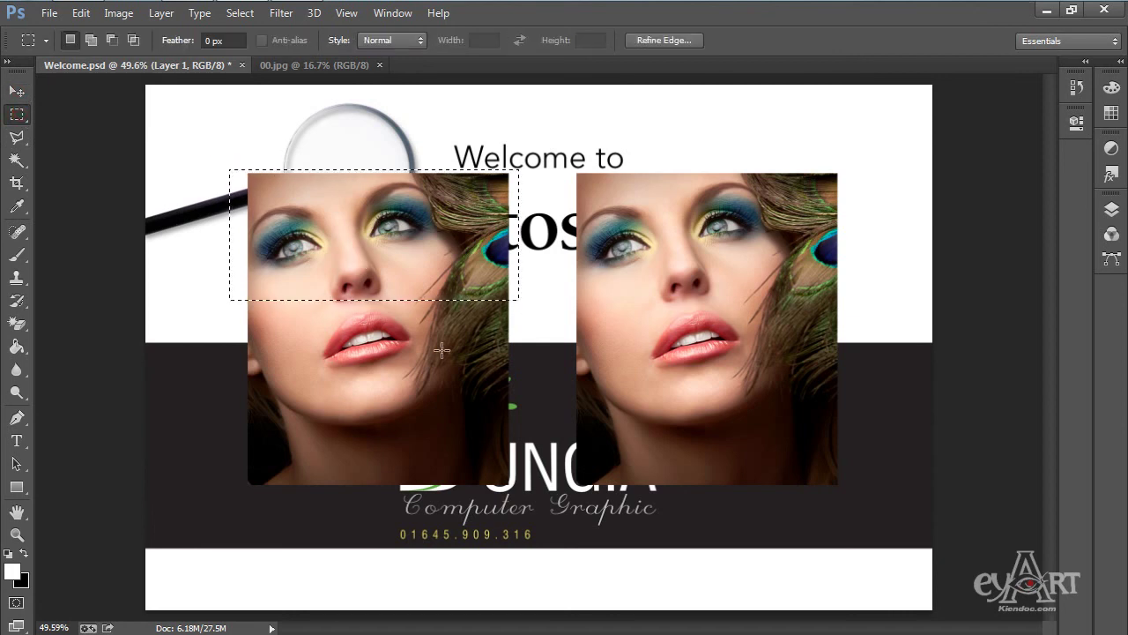
pyautogui.click(17, 91)
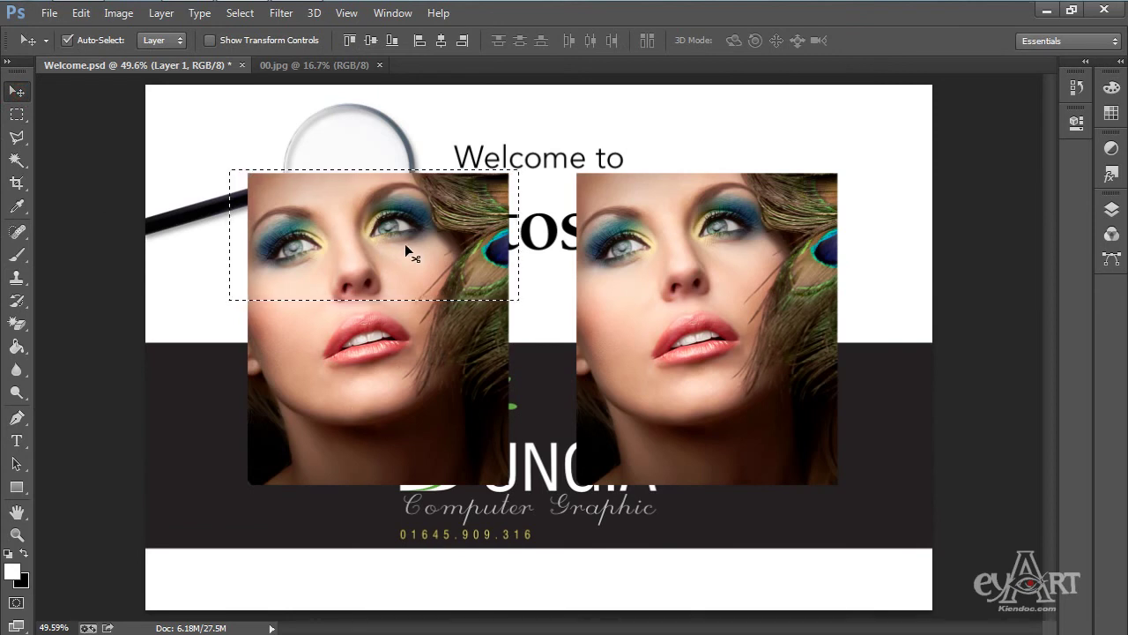
pyautogui.moveTo(340, 229); pyautogui.dragTo(321, 198)
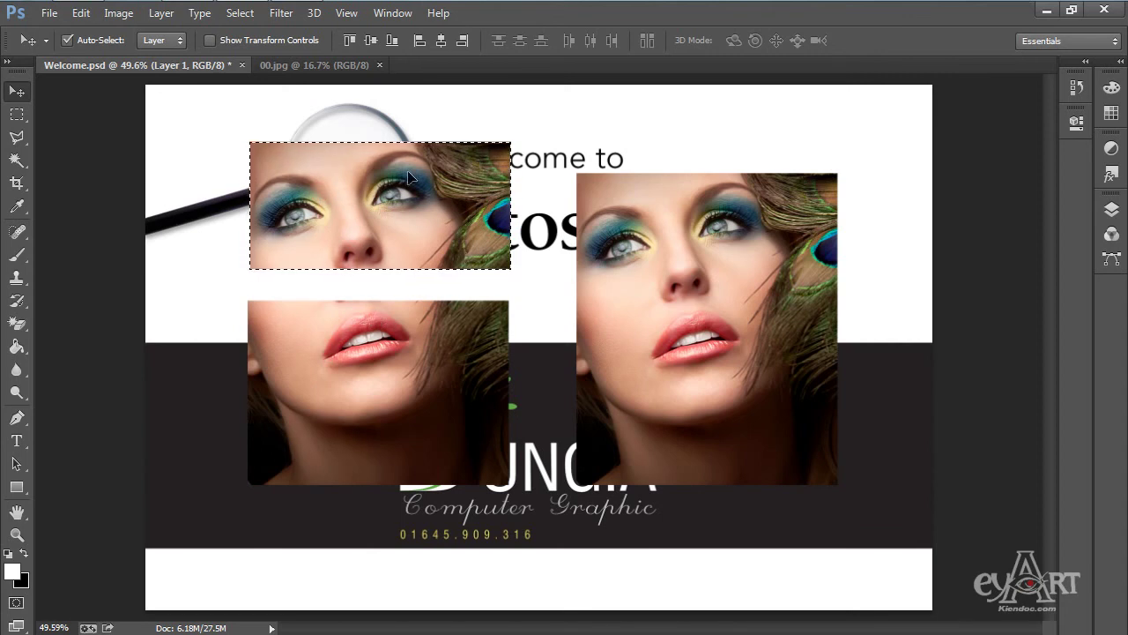
pyautogui.click(239, 12)
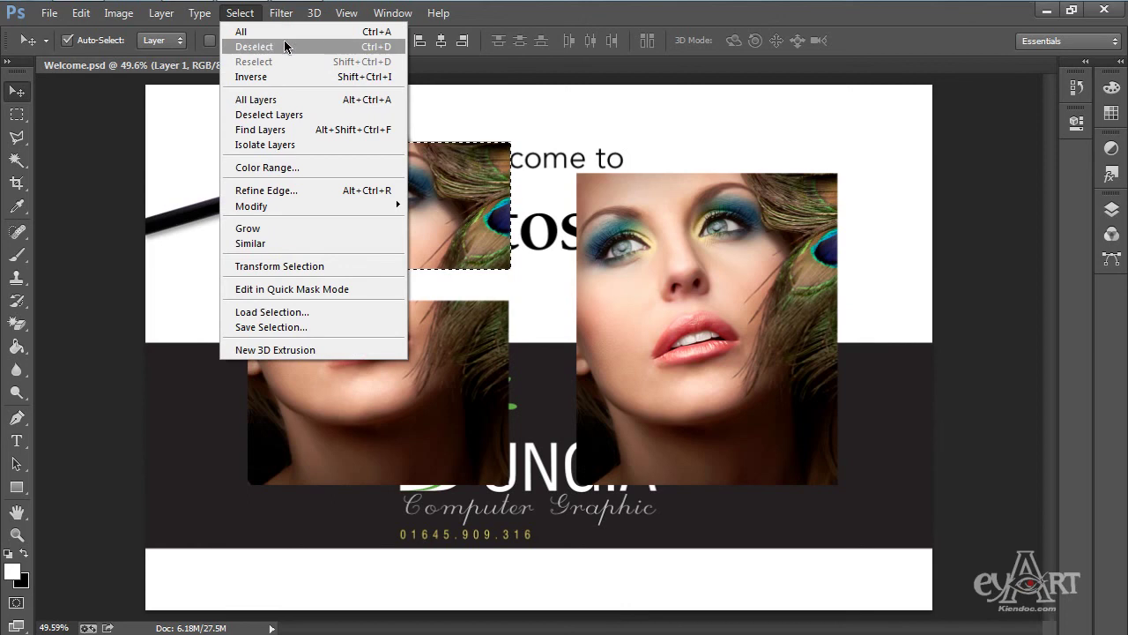
pyautogui.click(264, 46)
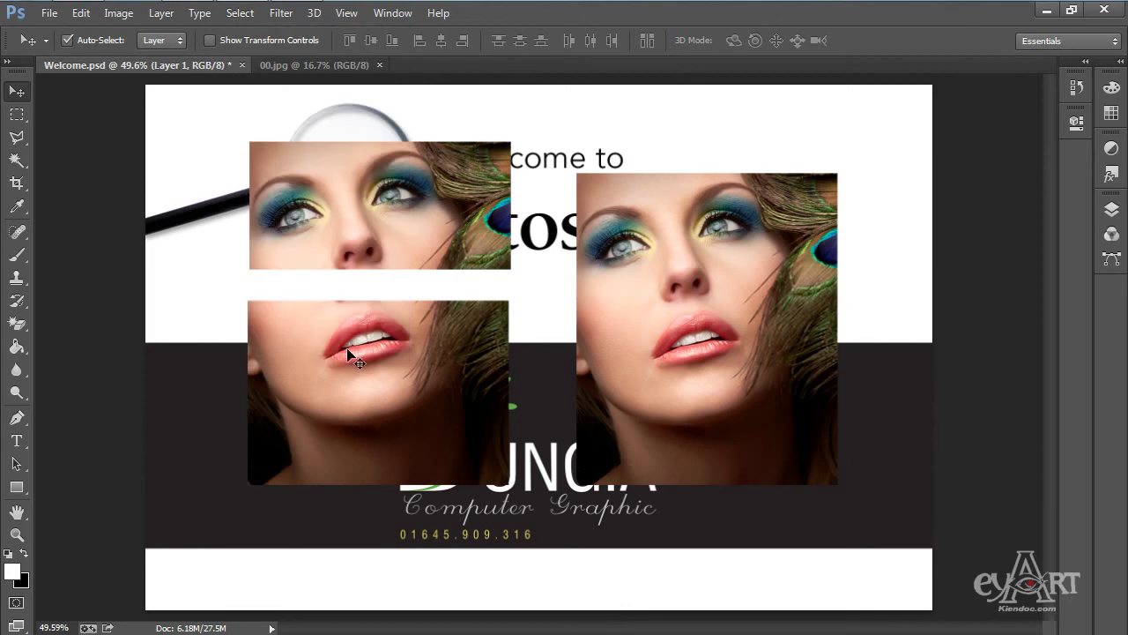
# Select the right half of the portrait's lower piece with a rectangular marquee, move it slightly right, and deselect
pyautogui.click(17, 115)
pyautogui.moveTo(371, 294); pyautogui.dragTo(539, 496)
pyautogui.click(17, 90)
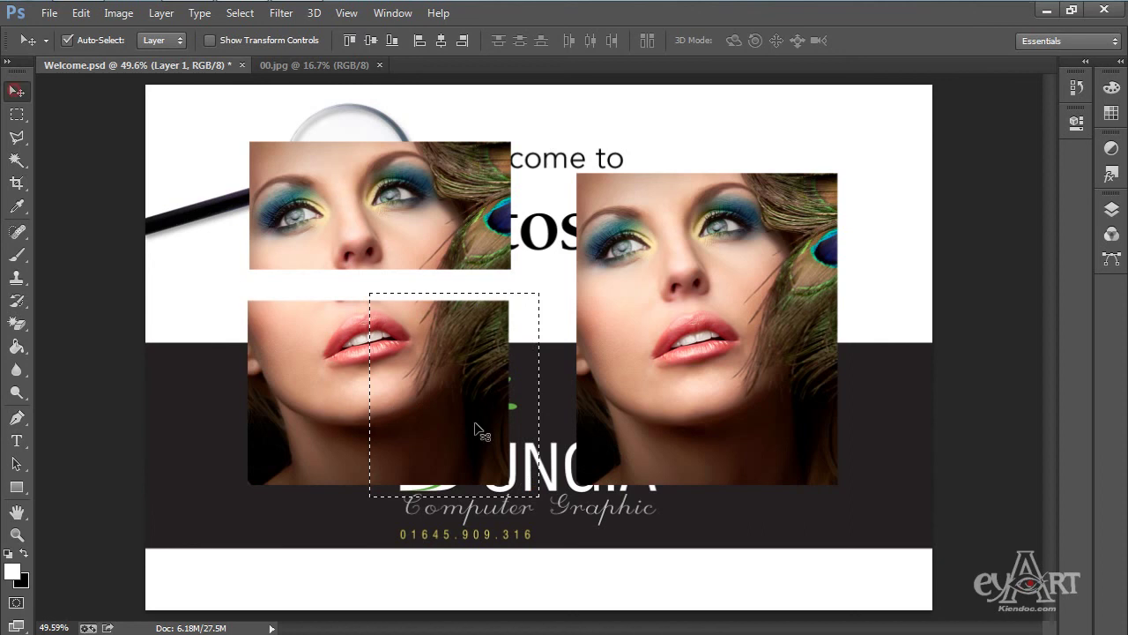
pyautogui.moveTo(453, 412)
pyautogui.mouseDown()
pyautogui.moveTo(525, 408)
pyautogui.moveTo(472, 408)
pyautogui.mouseUp()
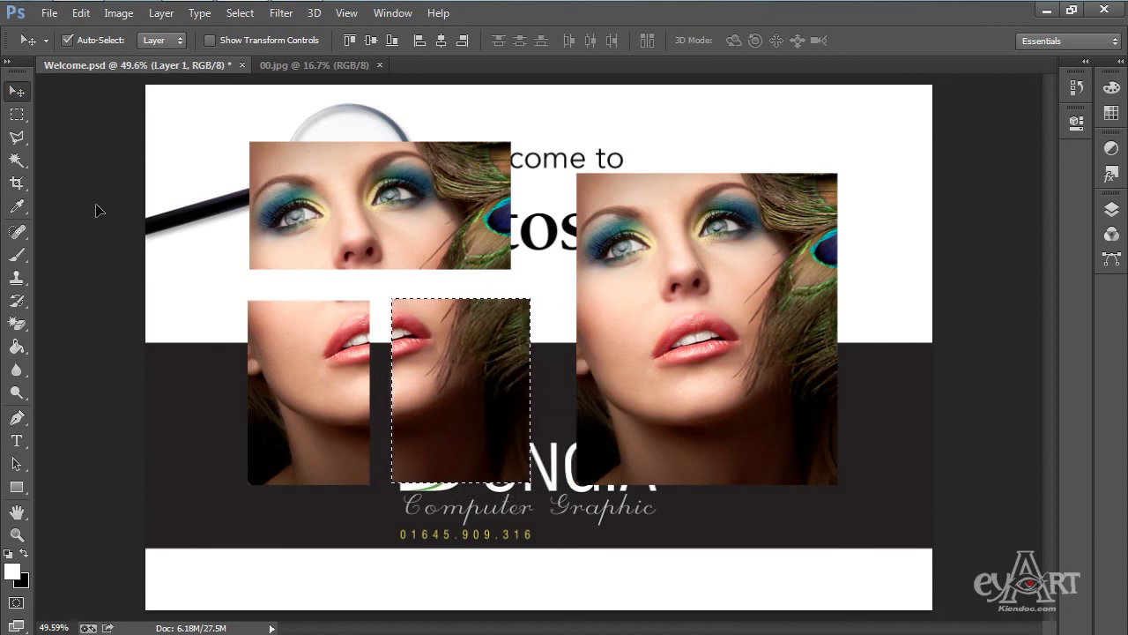
pyautogui.click(243, 13)
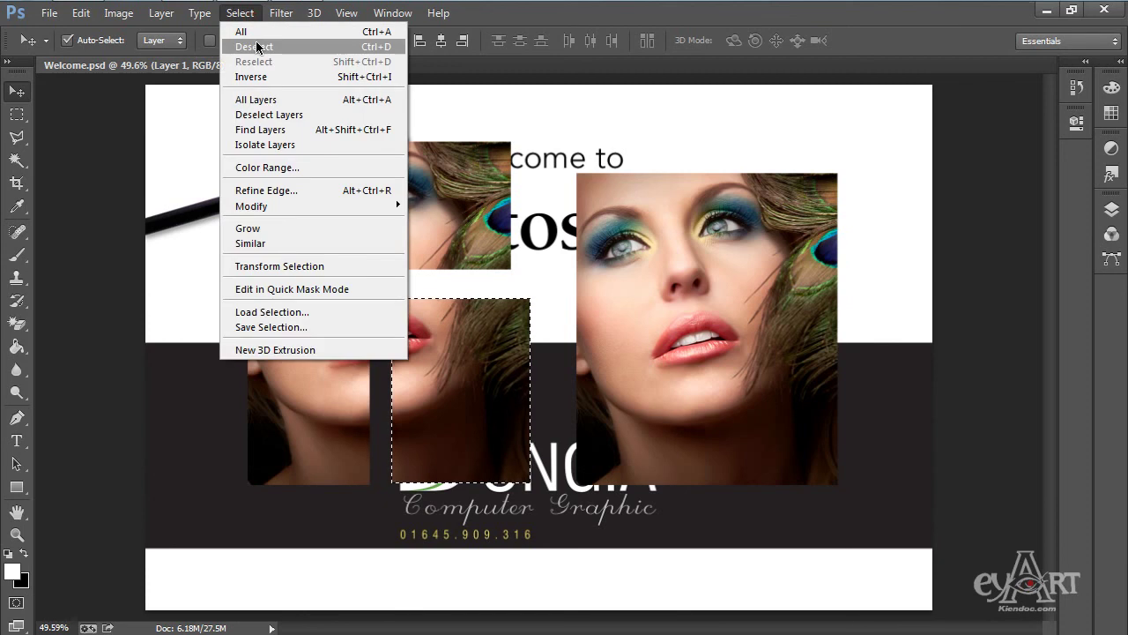
pyautogui.click(256, 47)
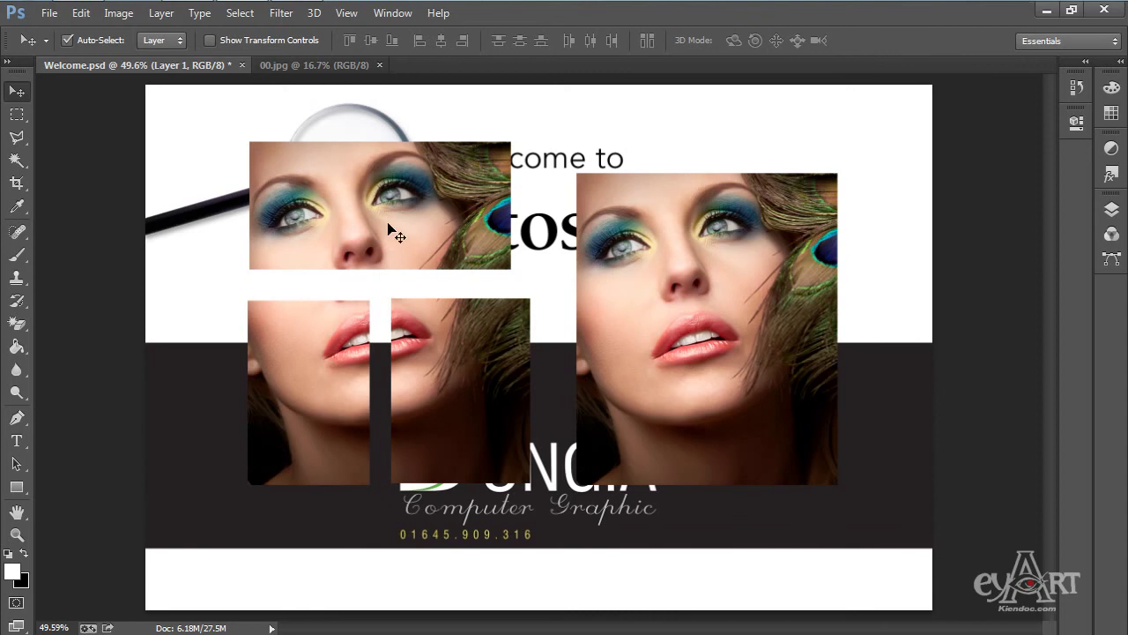
# Nudge the cut-up portrait up and left and delete its layer, and move the portrait copy left and delete it too
pyautogui.moveTo(388, 225)
pyautogui.mouseDown()
pyautogui.moveTo(434, 205)
pyautogui.moveTo(379, 208)
pyautogui.mouseUp()
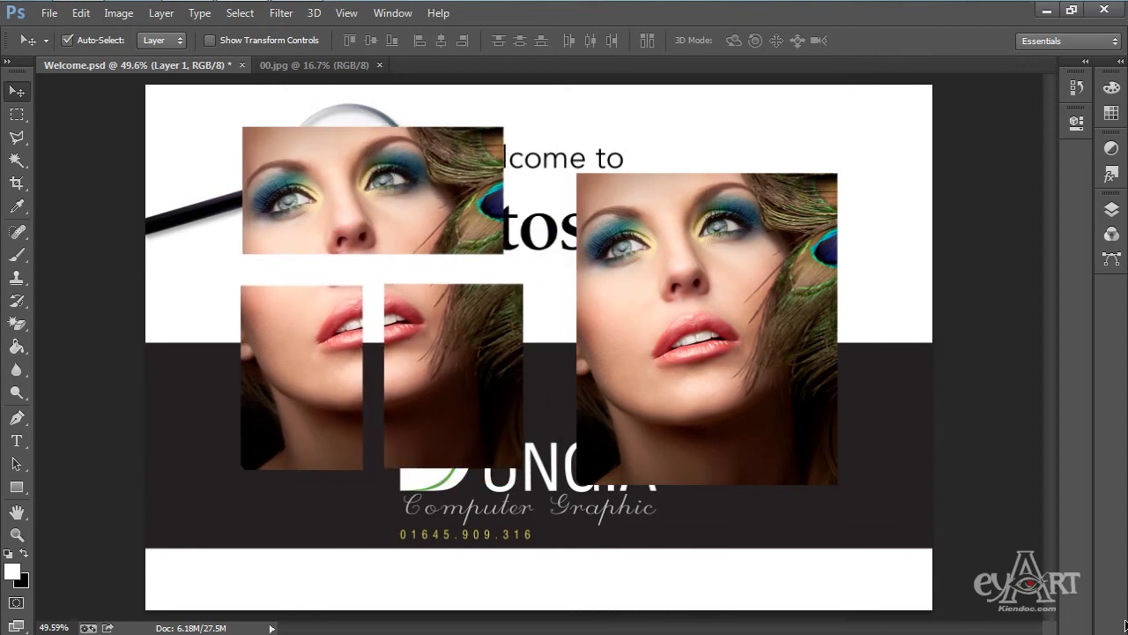
pyautogui.press('Delete')
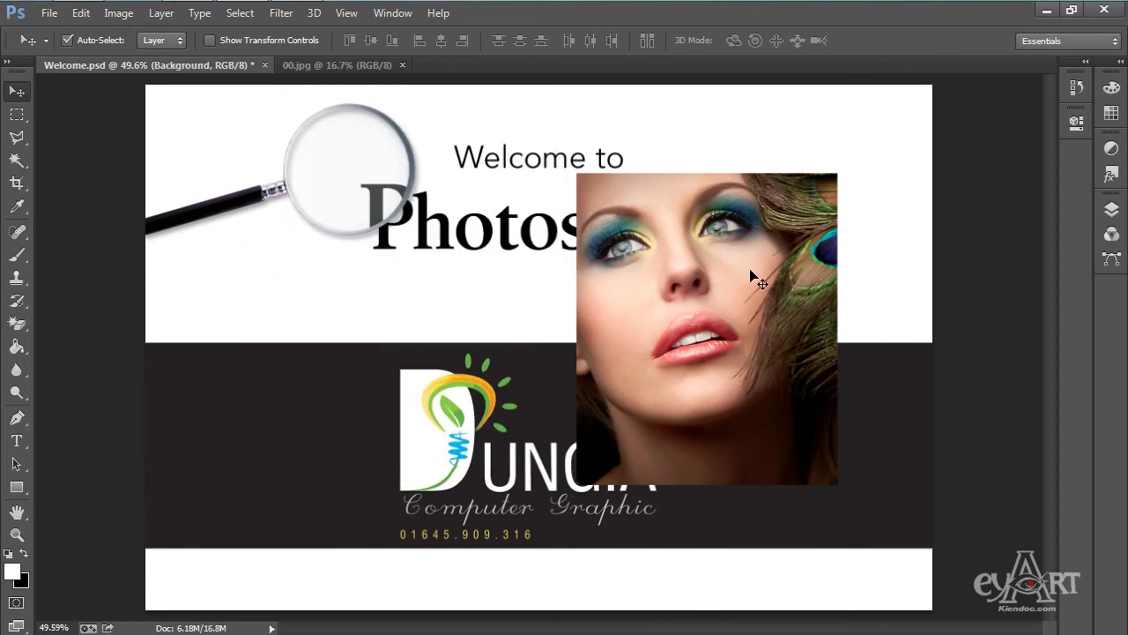
pyautogui.moveTo(716, 284); pyautogui.dragTo(547, 291)
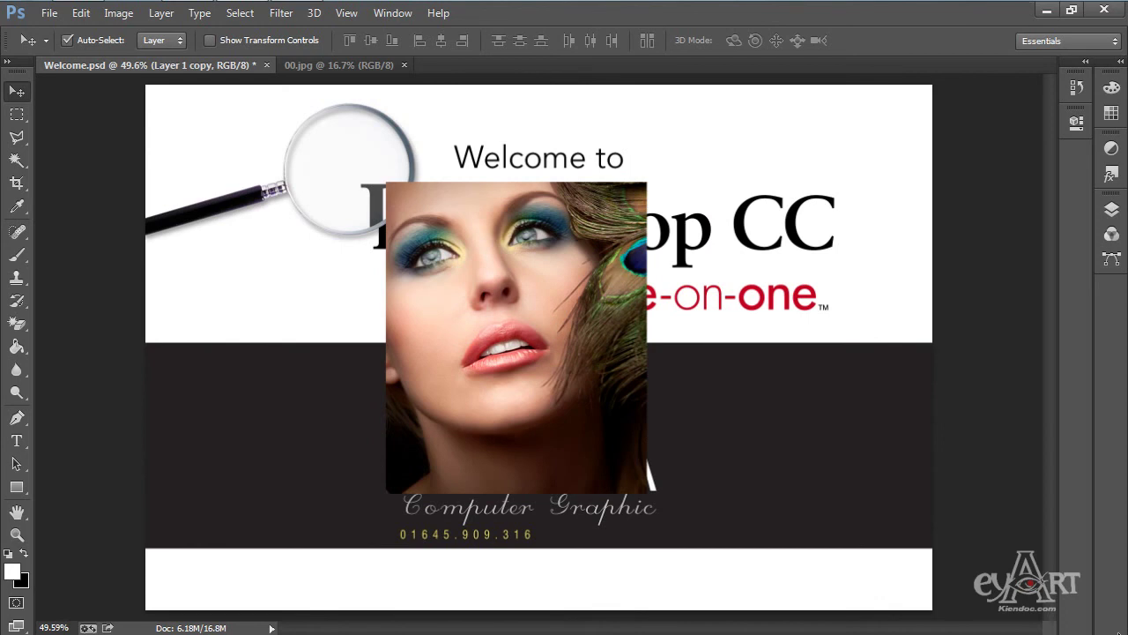
pyautogui.press('Delete')
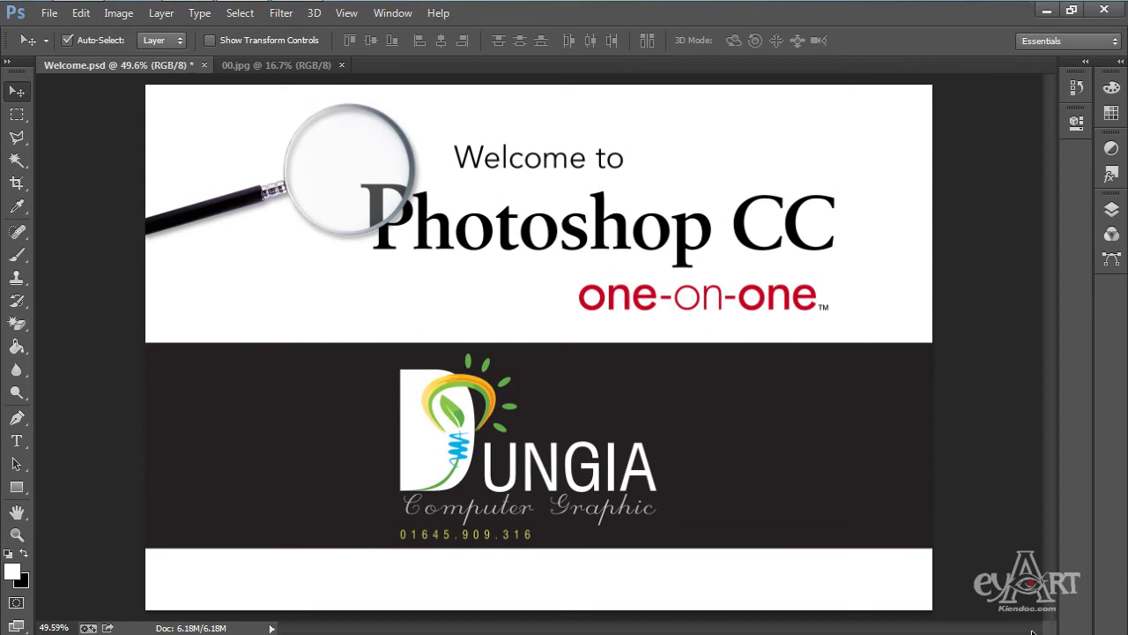
# Select the lips in 00.jpg with a rectangular marquee and copy the selected area into Welcome.psd with the Move tool
pyautogui.click(295, 70)
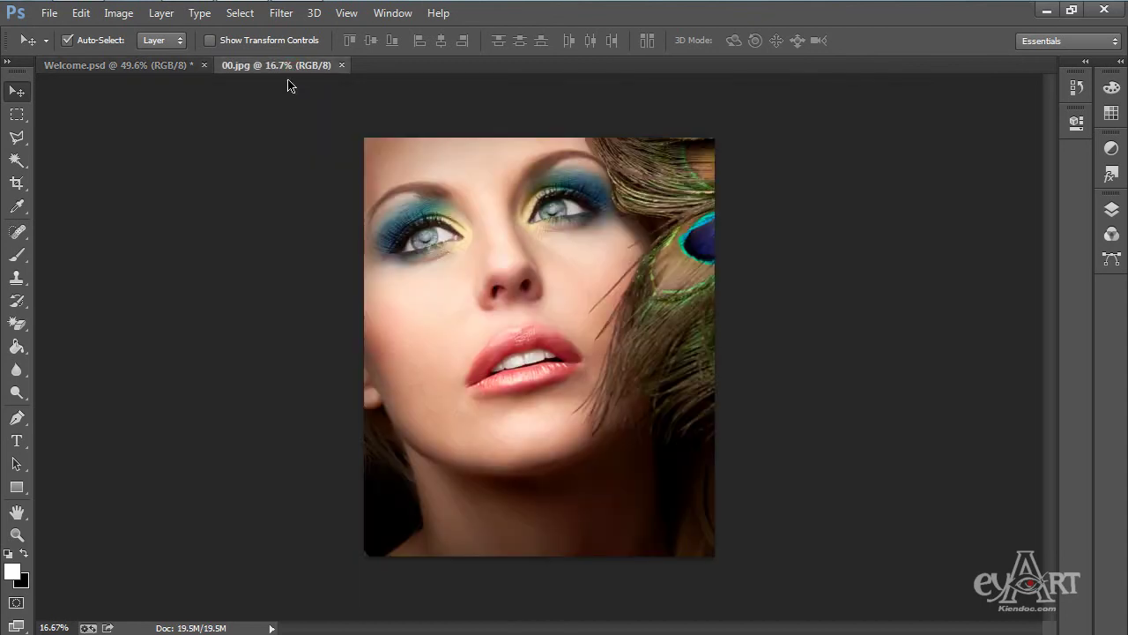
pyautogui.press('m')
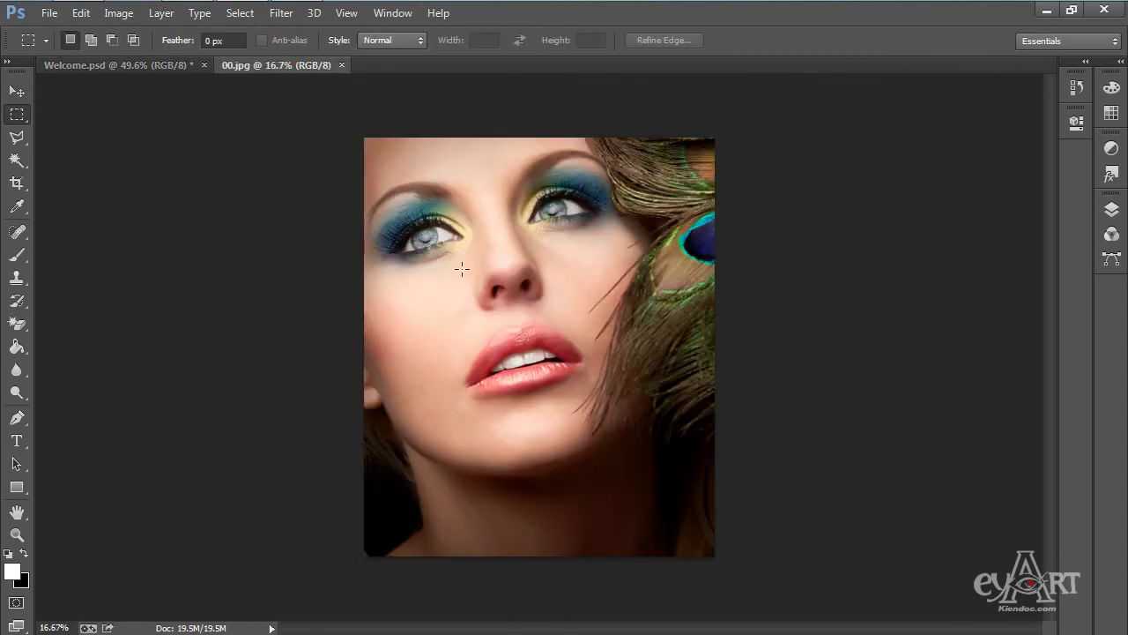
pyautogui.moveTo(442, 309); pyautogui.dragTo(605, 424)
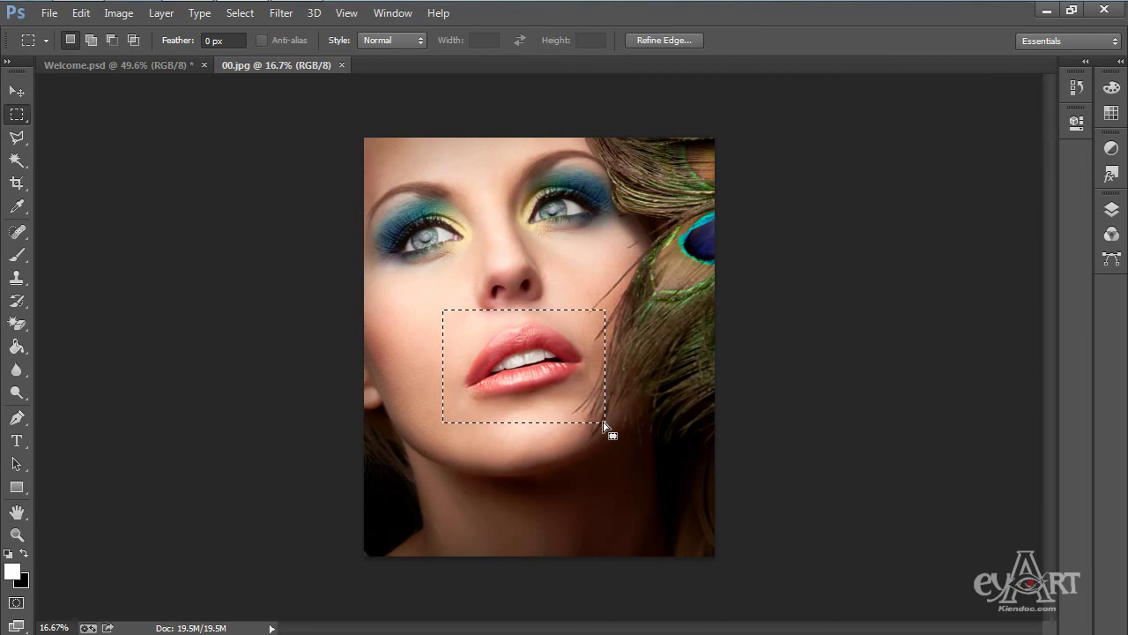
pyautogui.press('v')
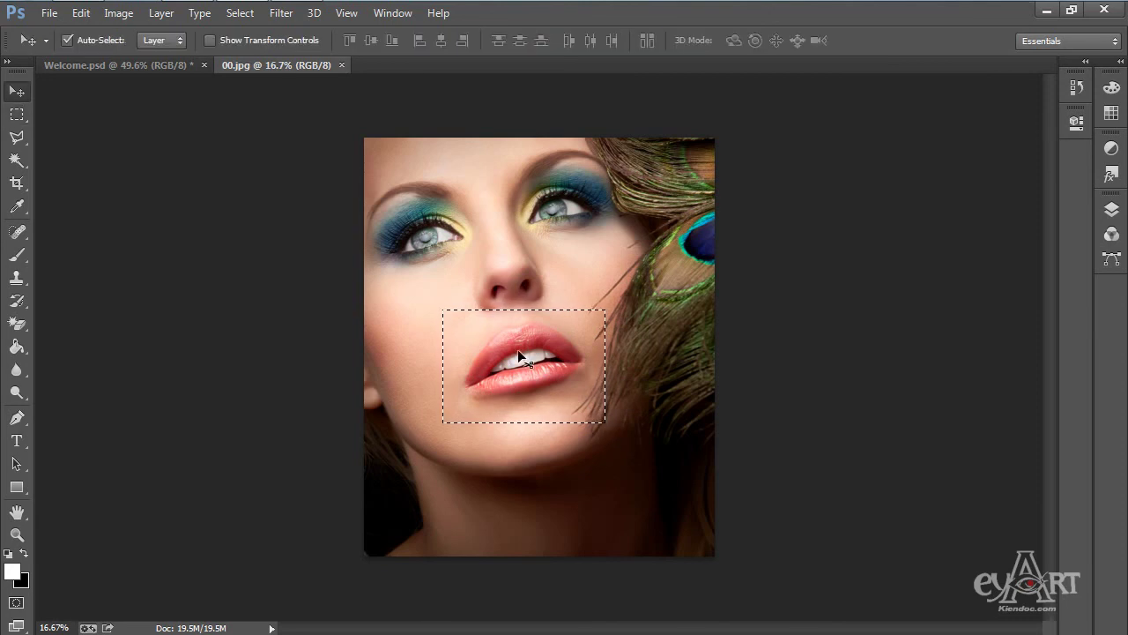
pyautogui.moveTo(475, 329); pyautogui.dragTo(416, 242)
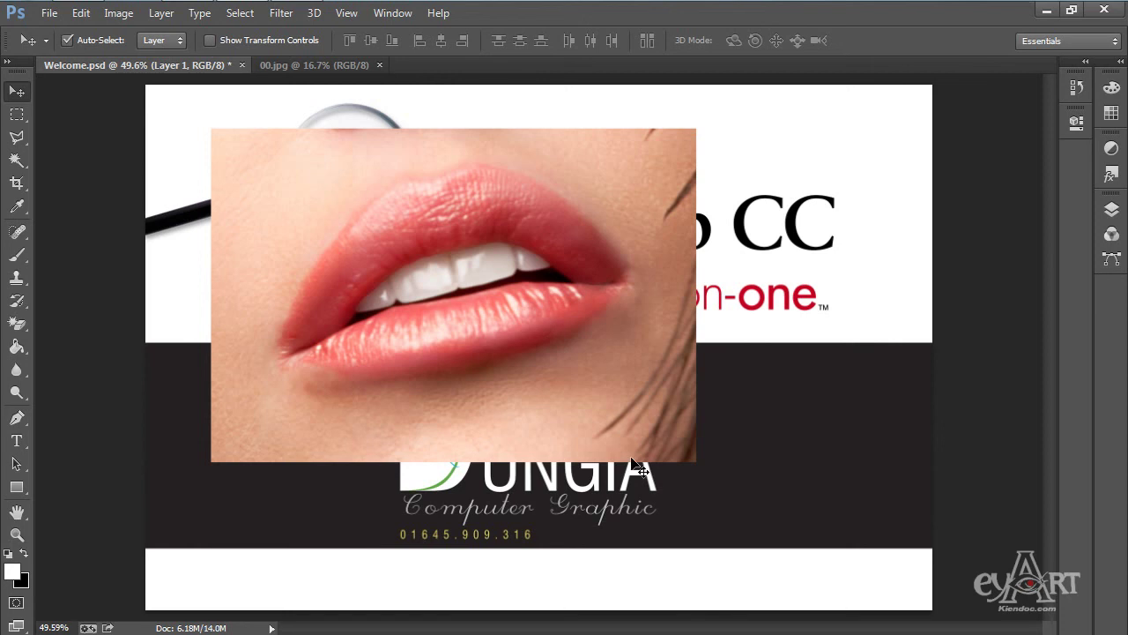
# Scale the lips layer to about 31% with Free Transform and place it below the magnifying glass handle
pyautogui.hotkey('ctrl', 't')
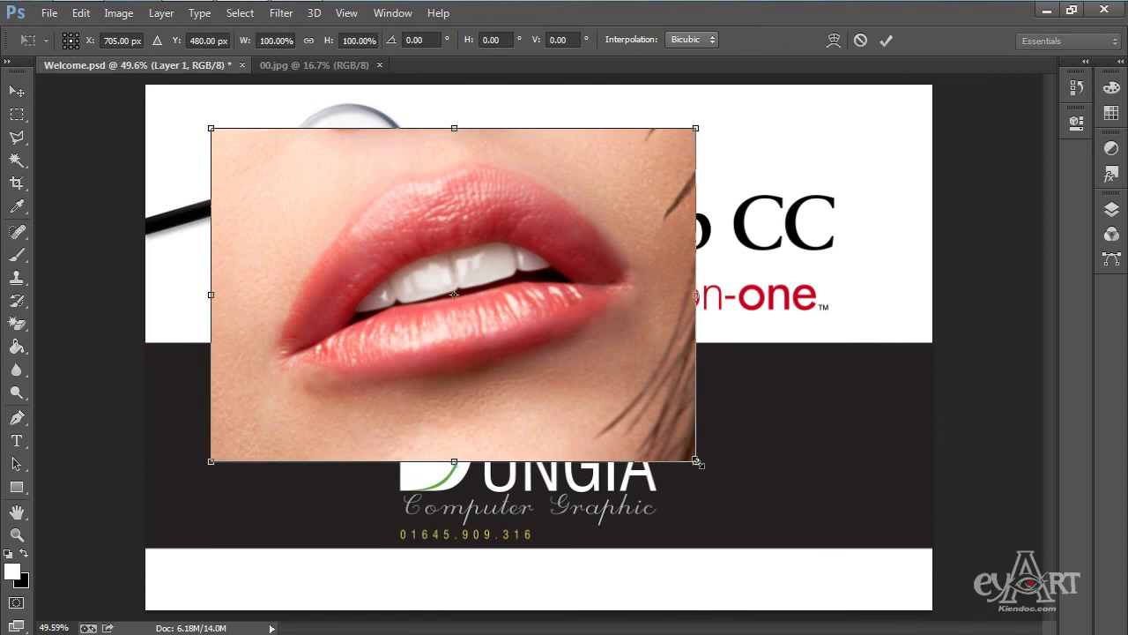
pyautogui.moveTo(696, 462); pyautogui.dragTo(532, 348)
pyautogui.moveTo(502, 303); pyautogui.dragTo(295, 295)
pyautogui.moveTo(320, 340); pyautogui.dragTo(316, 337)
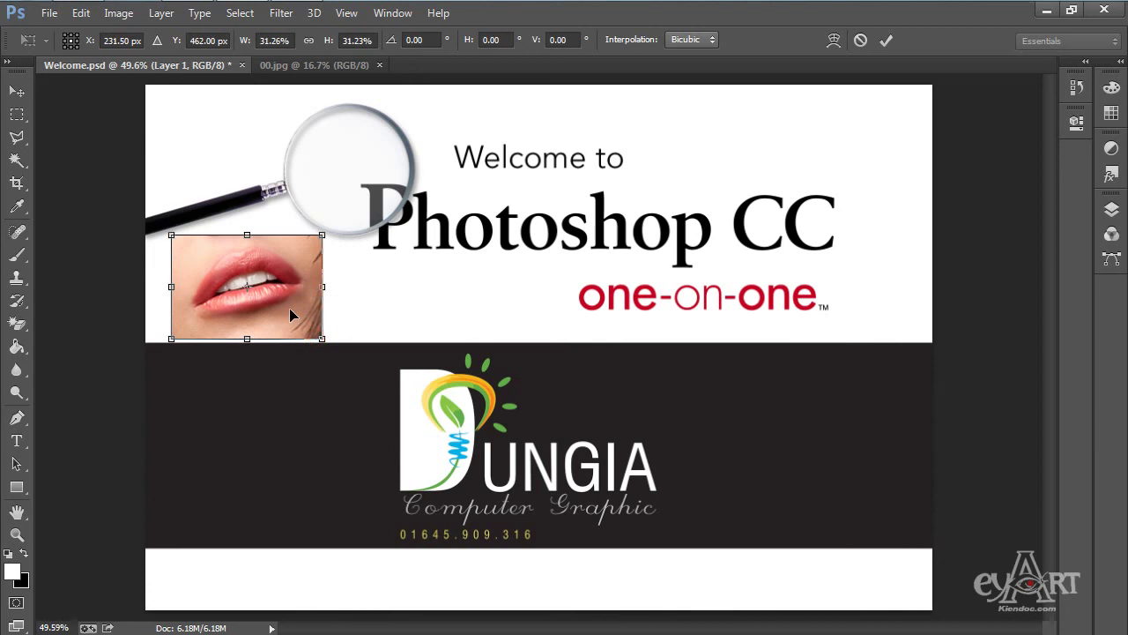
pyautogui.press('Return')
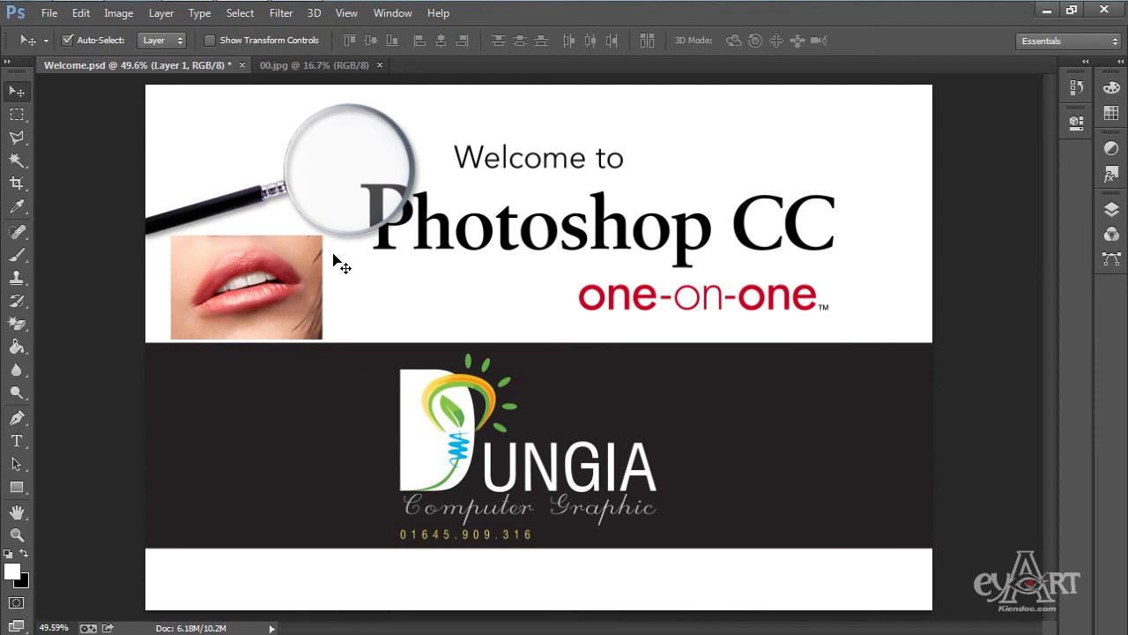
# Deselect the lips area in 00.jpg and return to Welcome.psd
pyautogui.click(320, 71)
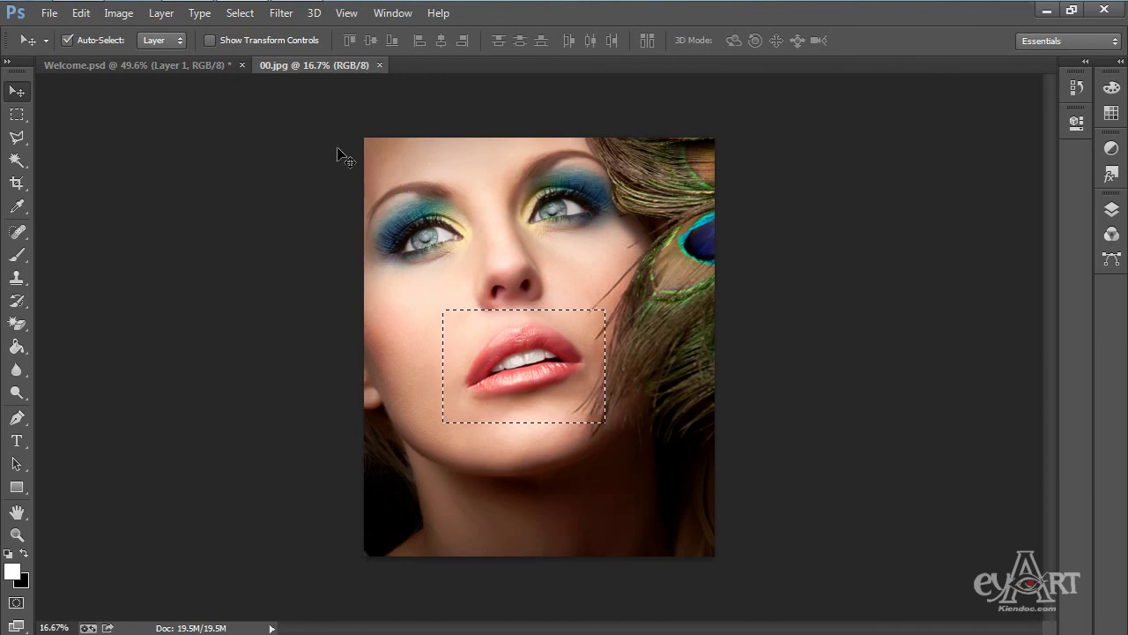
pyautogui.click(239, 12)
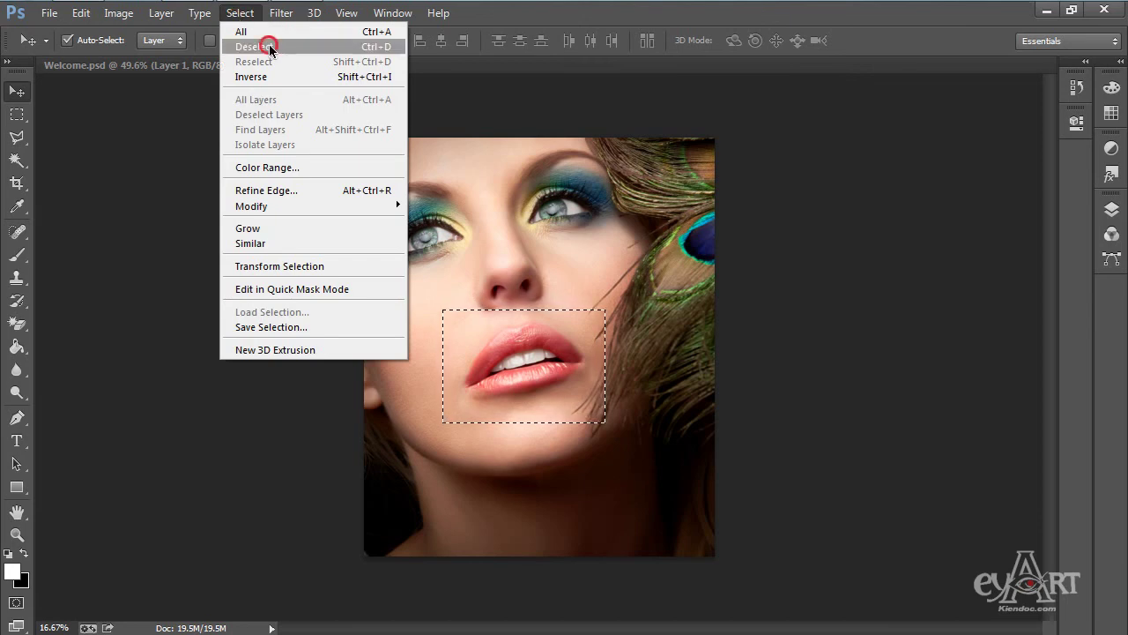
pyautogui.click(254, 45)
pyautogui.click(152, 68)
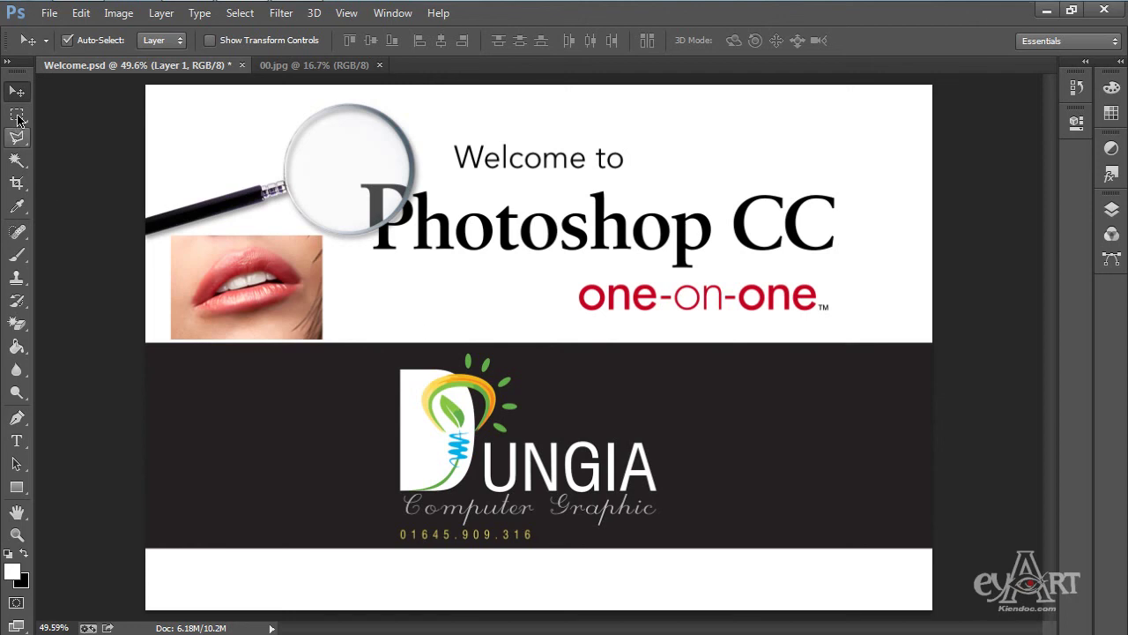
# Draw a circular selection with the Elliptical Marquee tool across the white and dark bands, and shift it slightly left
pyautogui.moveTo(17, 119); pyautogui.dragTo(123, 141)
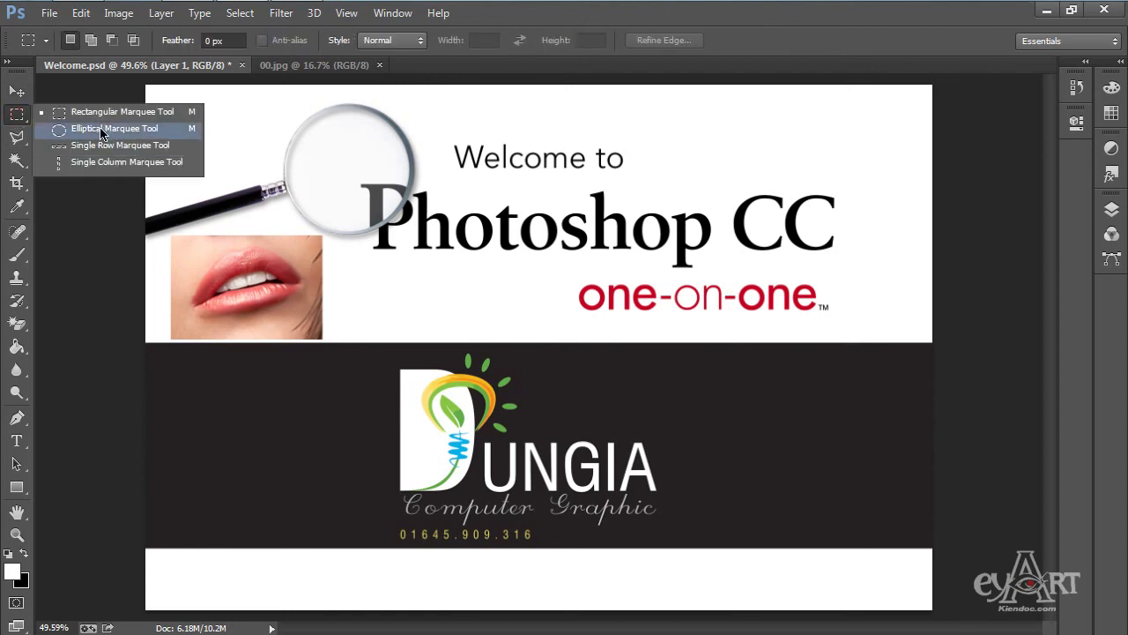
pyautogui.click(100, 129)
pyautogui.moveTo(449, 262); pyautogui.dragTo(654, 468)
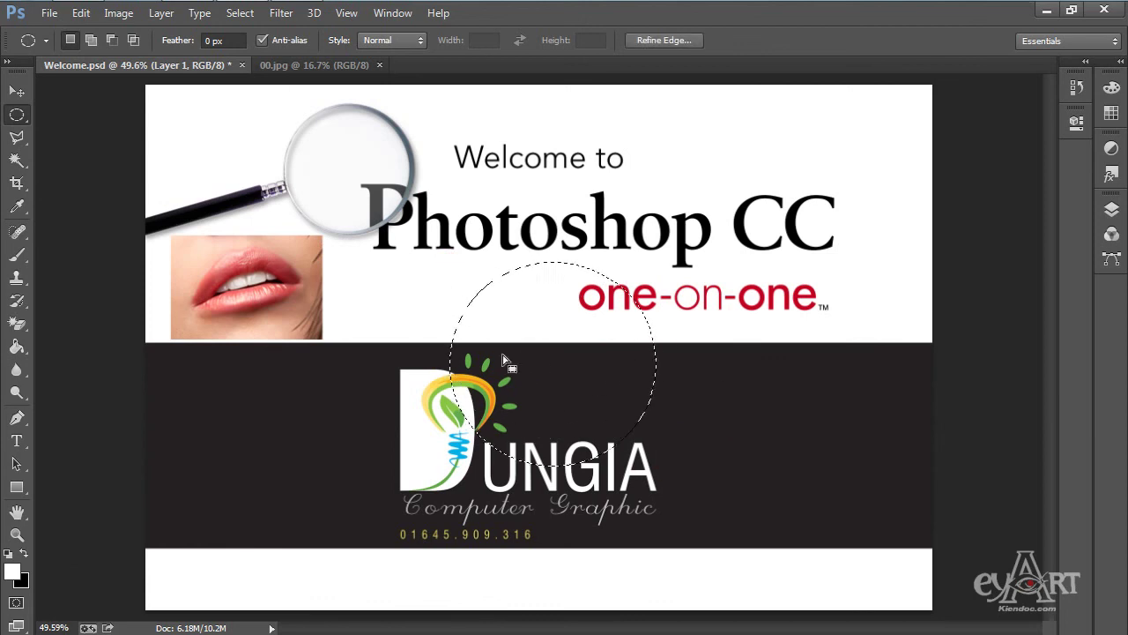
pyautogui.moveTo(536, 386)
pyautogui.mouseDown()
pyautogui.moveTo(540, 341)
pyautogui.moveTo(532, 386)
pyautogui.mouseUp()
# Try to move the contents of the circular selection with the Move tool, and deselect
pyautogui.click(17, 91)
pyautogui.click(552, 378)
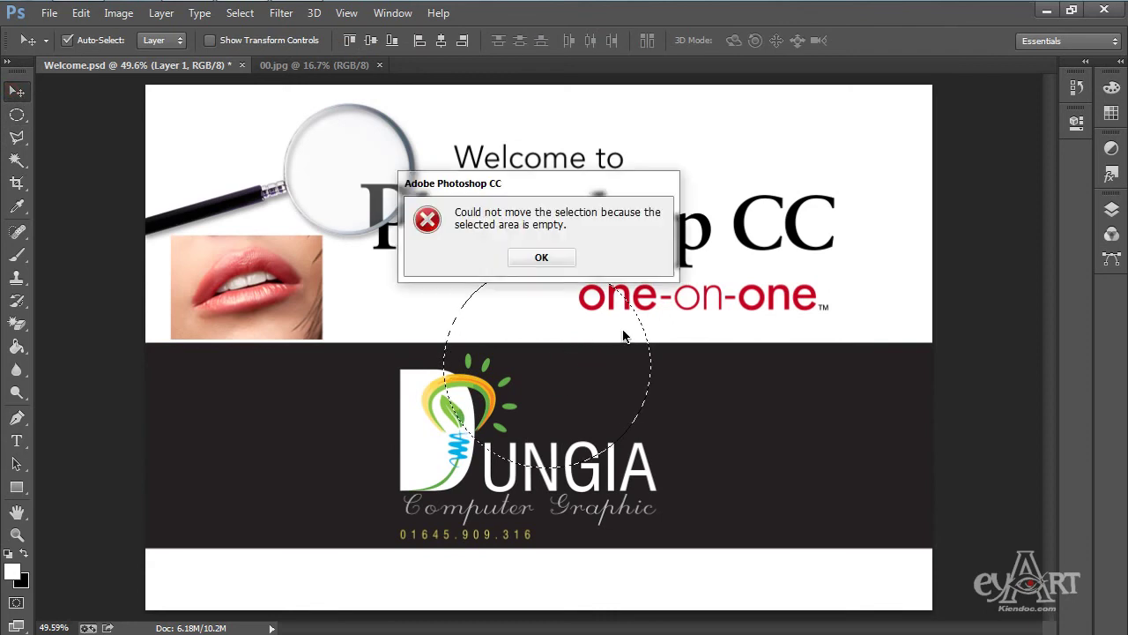
pyautogui.click(564, 259)
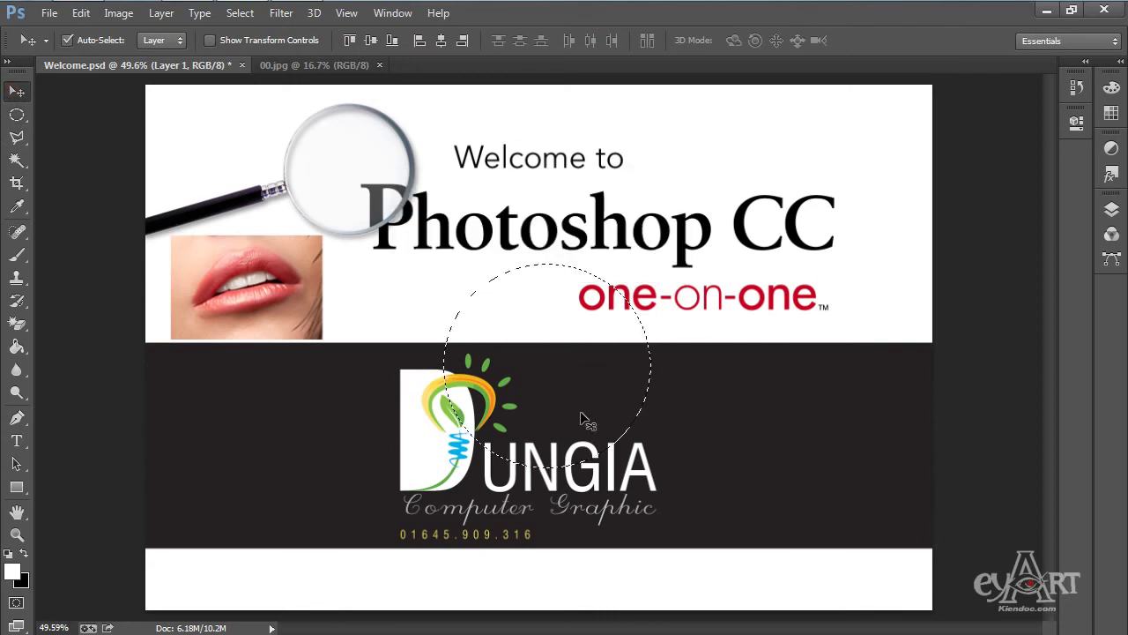
pyautogui.hotkey('ctrl', 'd')
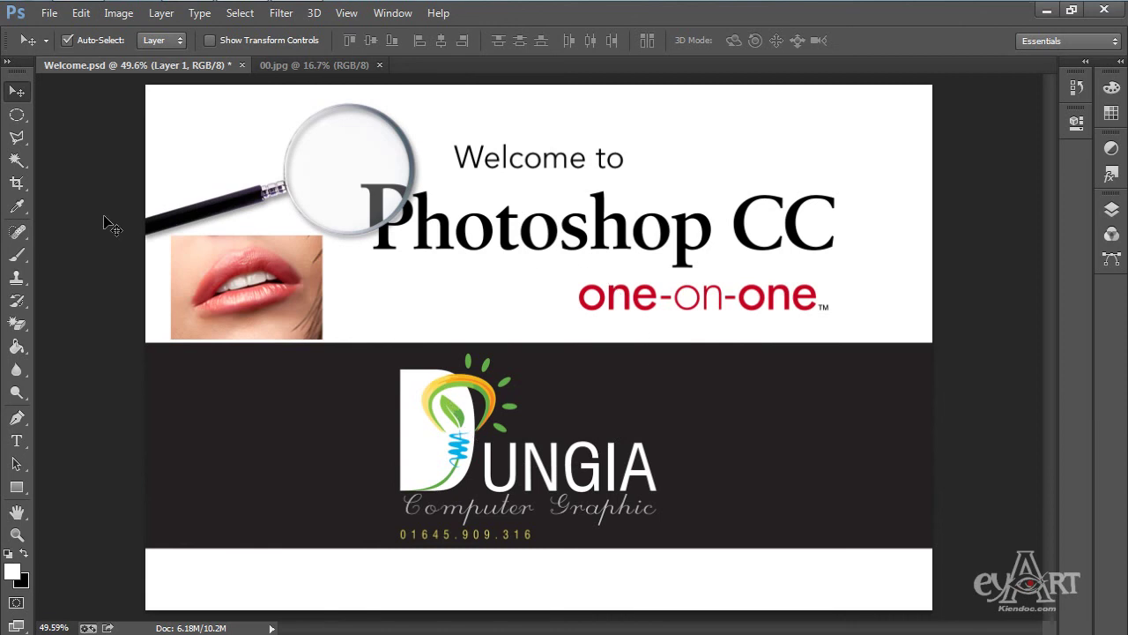
# Select a single pixel row near the upper edge of the Welcome.psd canvas, above the magnifying glass, with the Single Row Marquee tool
pyautogui.click(21, 122)
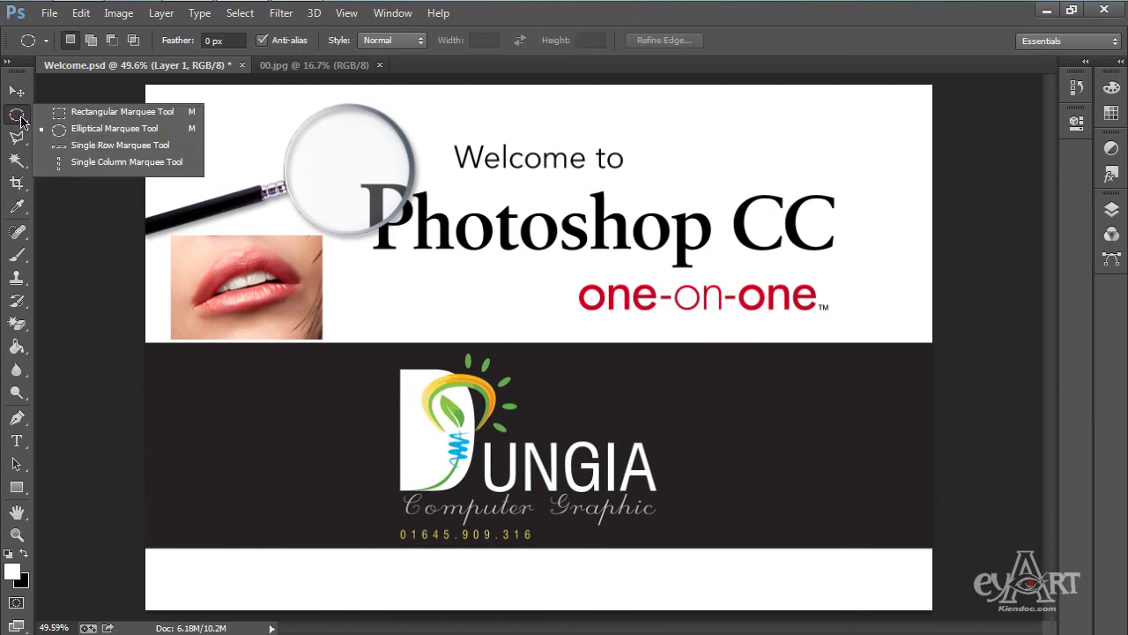
pyautogui.click(148, 146)
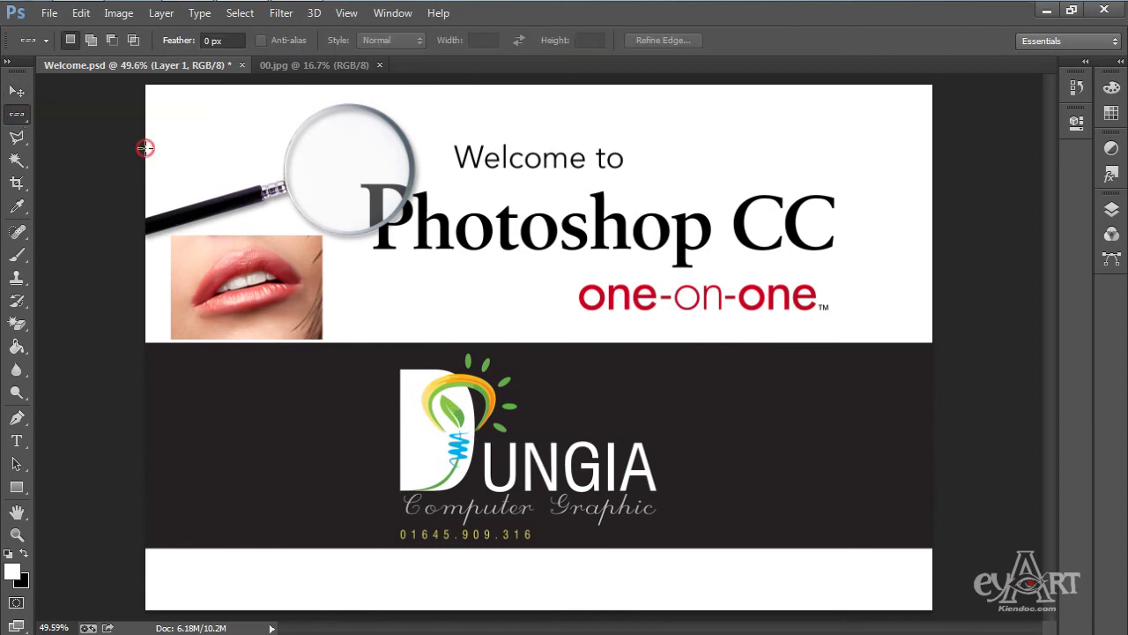
pyautogui.click(340, 160)
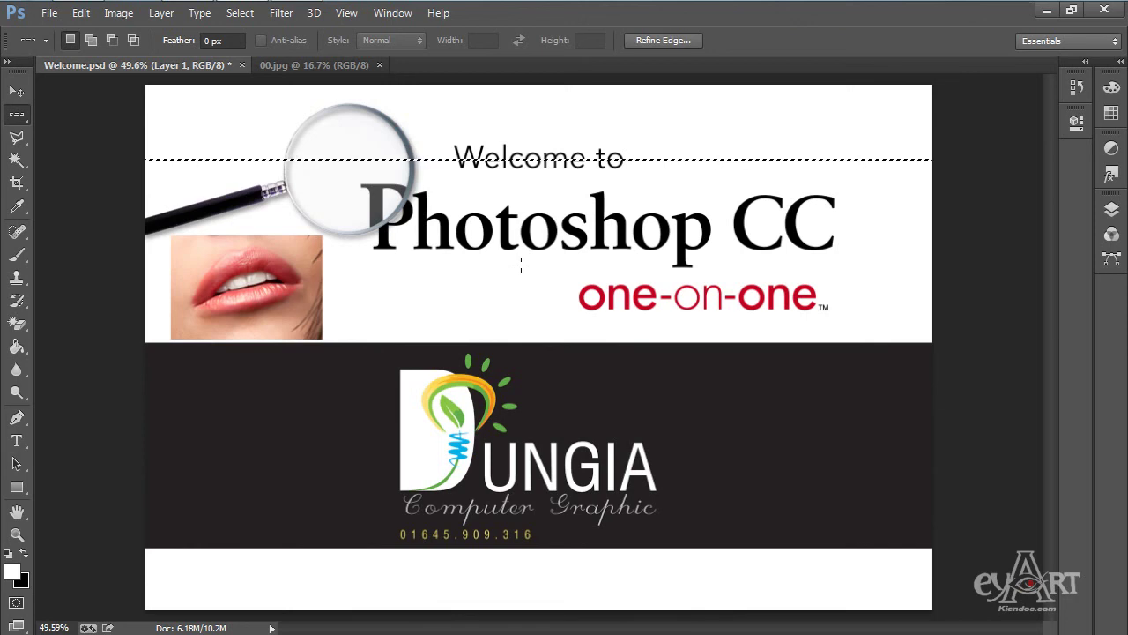
pyautogui.click(558, 95)
# Set the foreground color to bright red
pyautogui.click(16, 573)
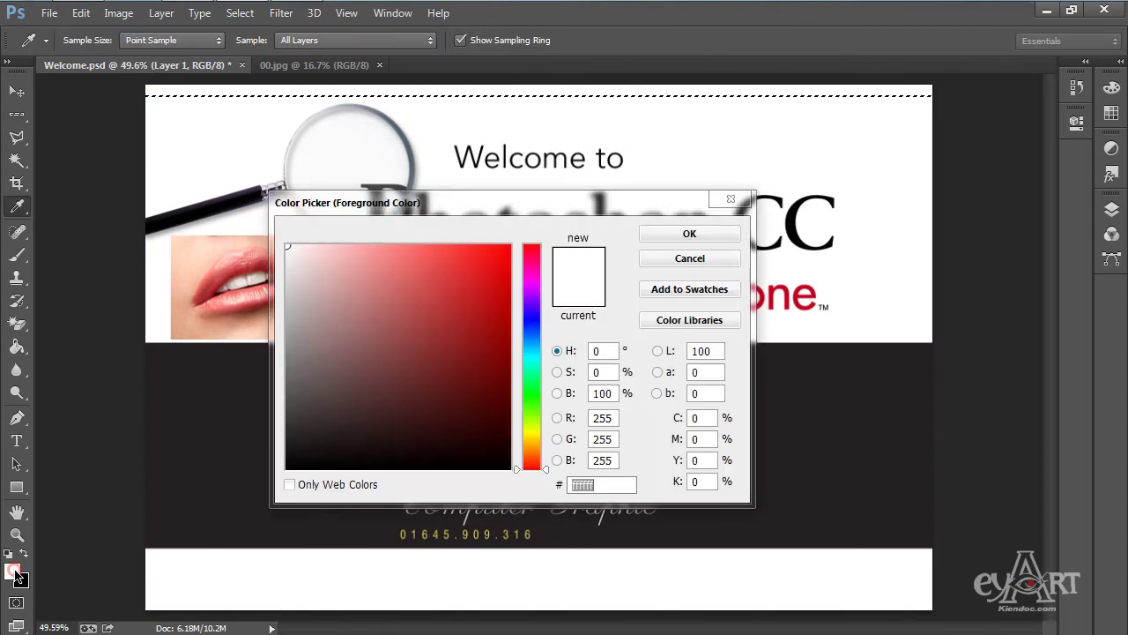
pyautogui.click(509, 247)
pyautogui.click(690, 232)
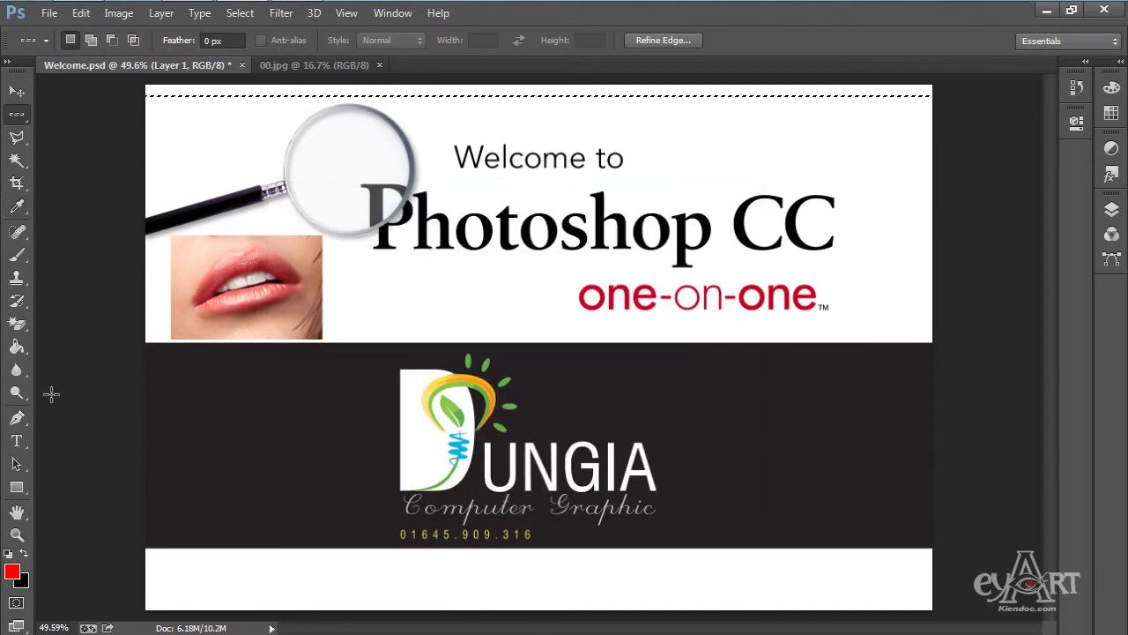
# Fill the selected pixel row with the red foreground color using the Paint Bucket tool, and deselect
pyautogui.click(20, 357)
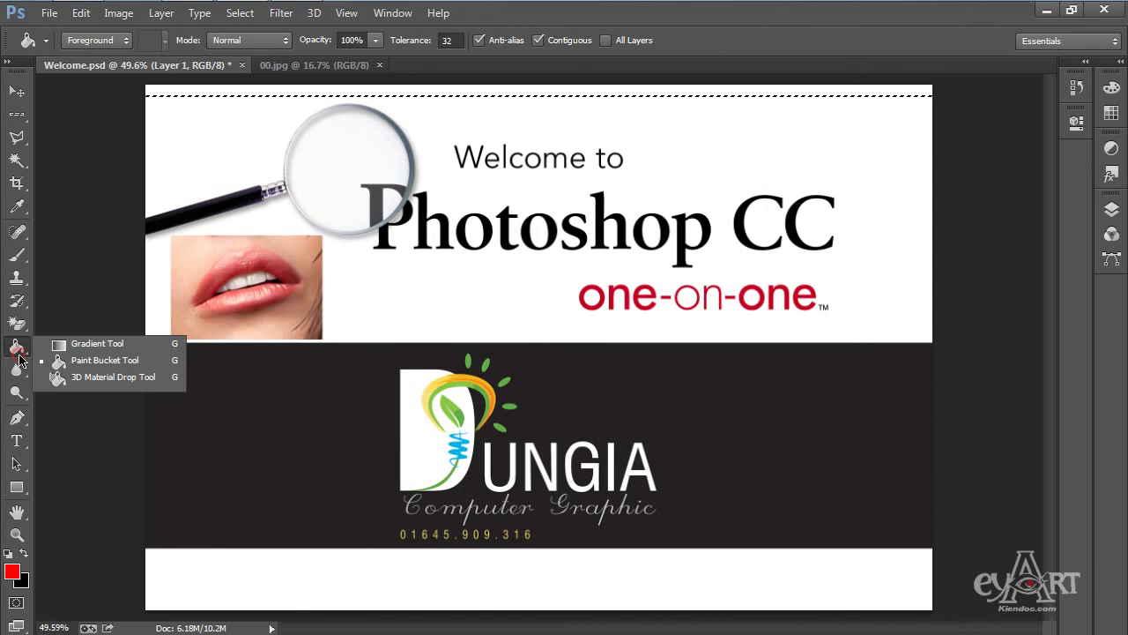
pyautogui.click(125, 365)
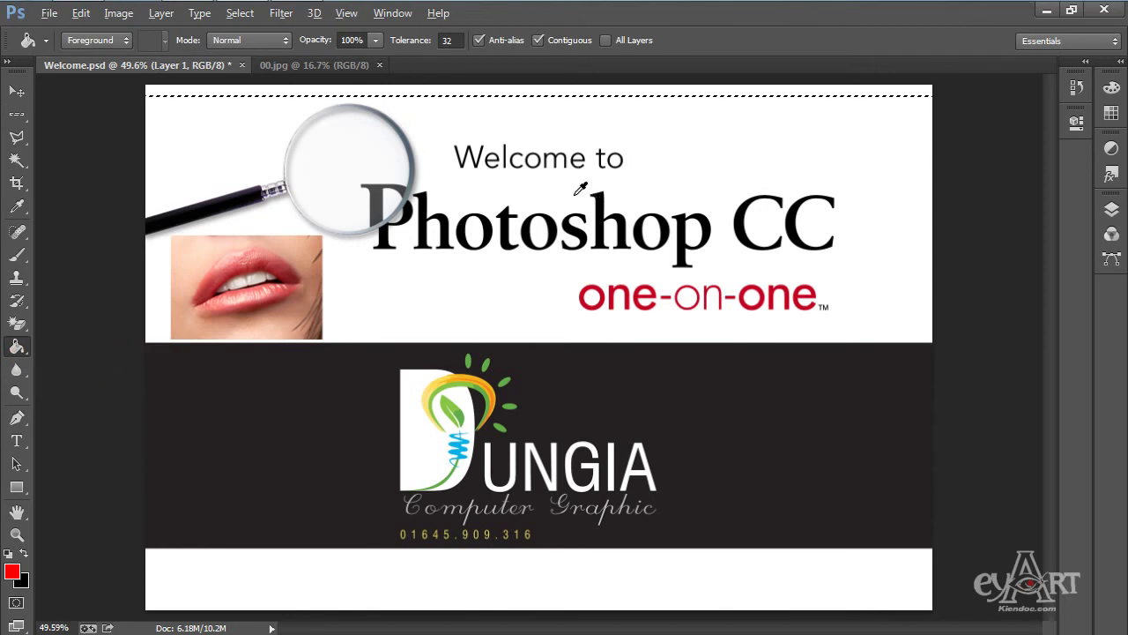
pyautogui.scroll(10, 558, 88)
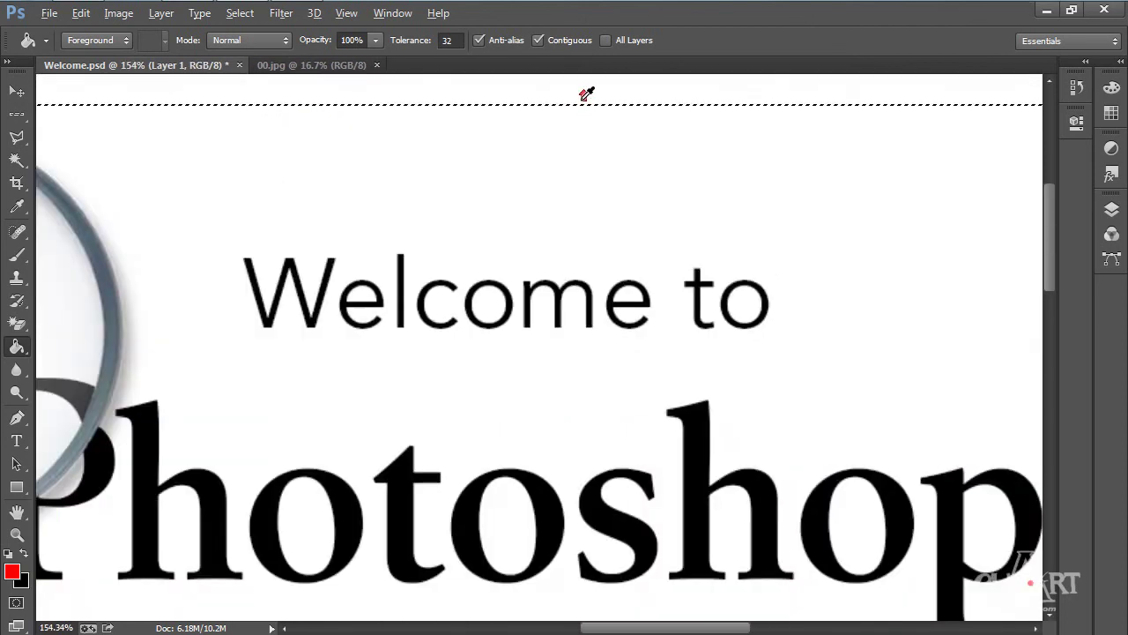
pyautogui.scroll(5, 598, 107)
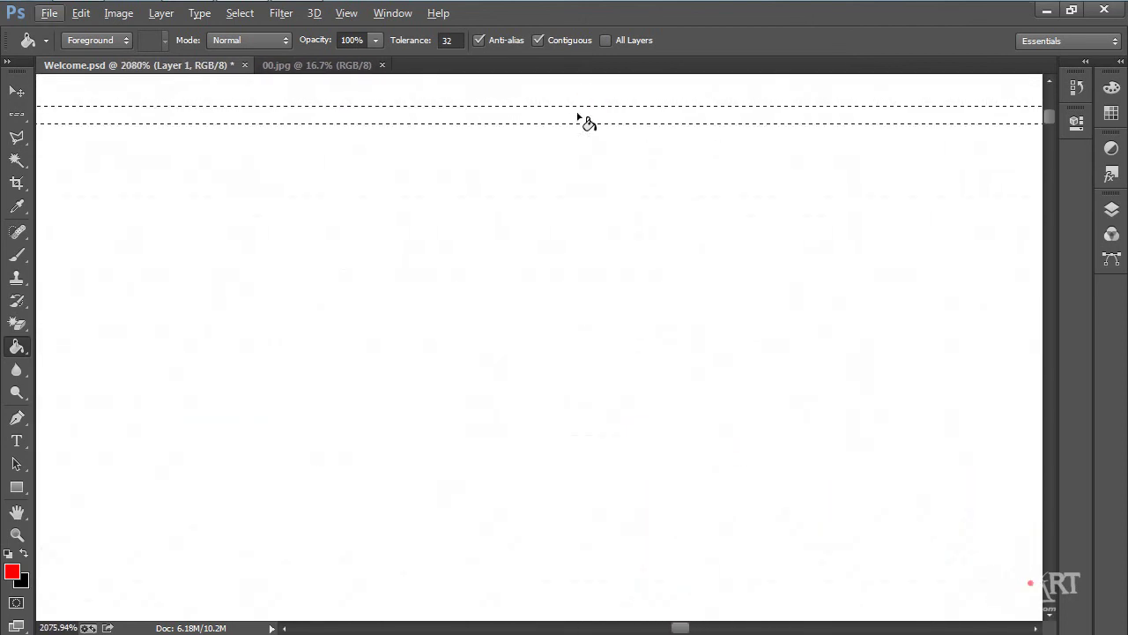
pyautogui.click(565, 116)
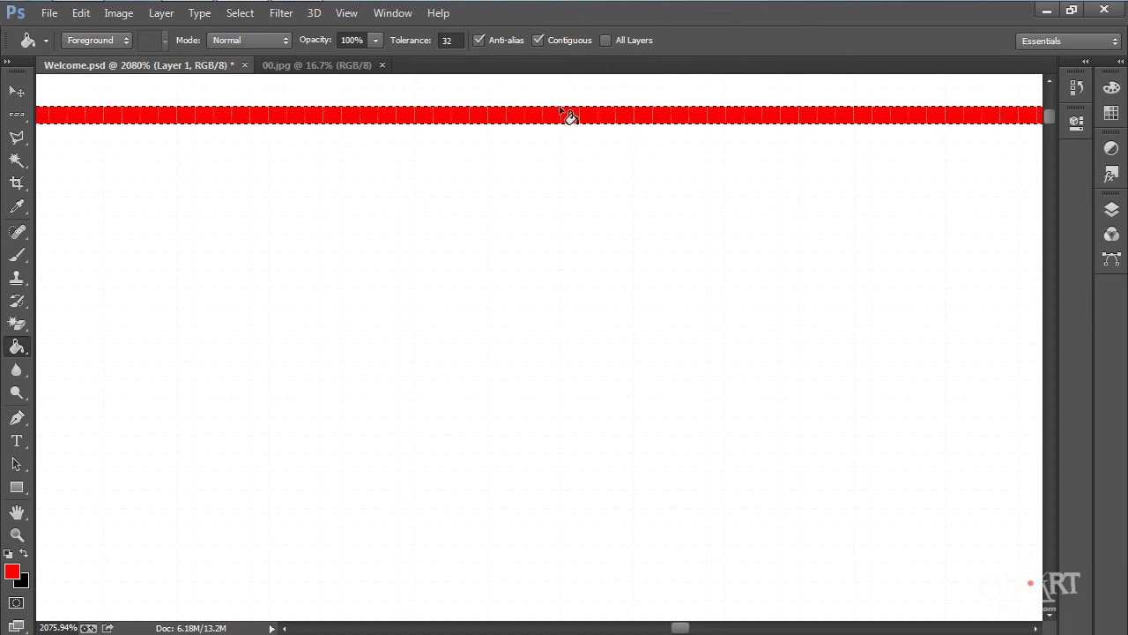
pyautogui.scroll(-4, 625, 151)
pyautogui.scroll(-10, 636, 156)
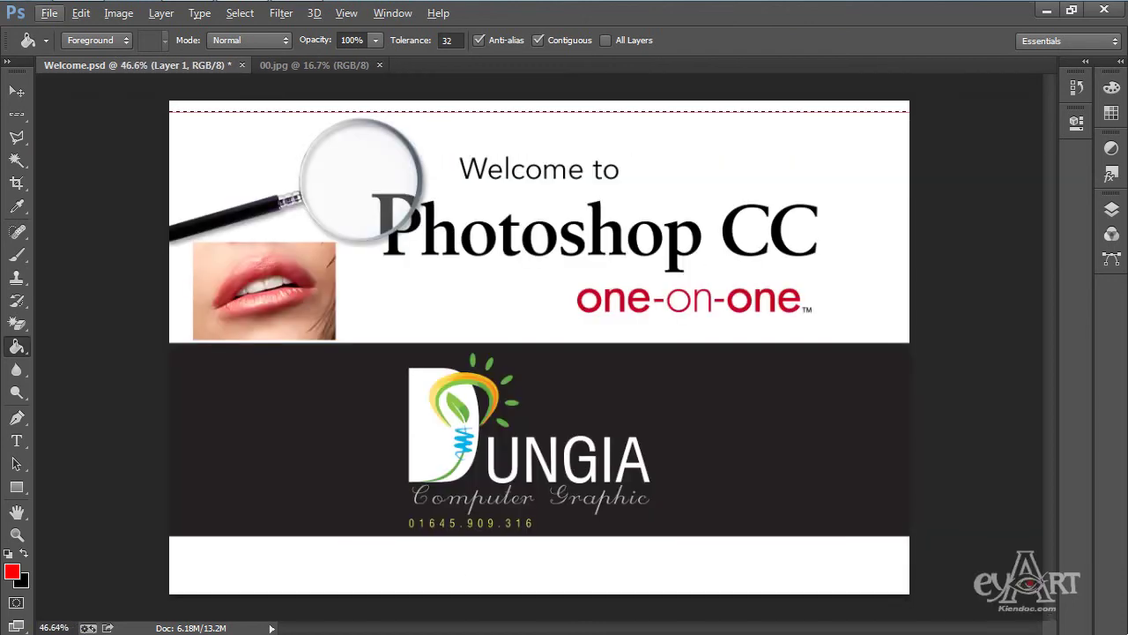
pyautogui.hotkey('ctrl', 'd')
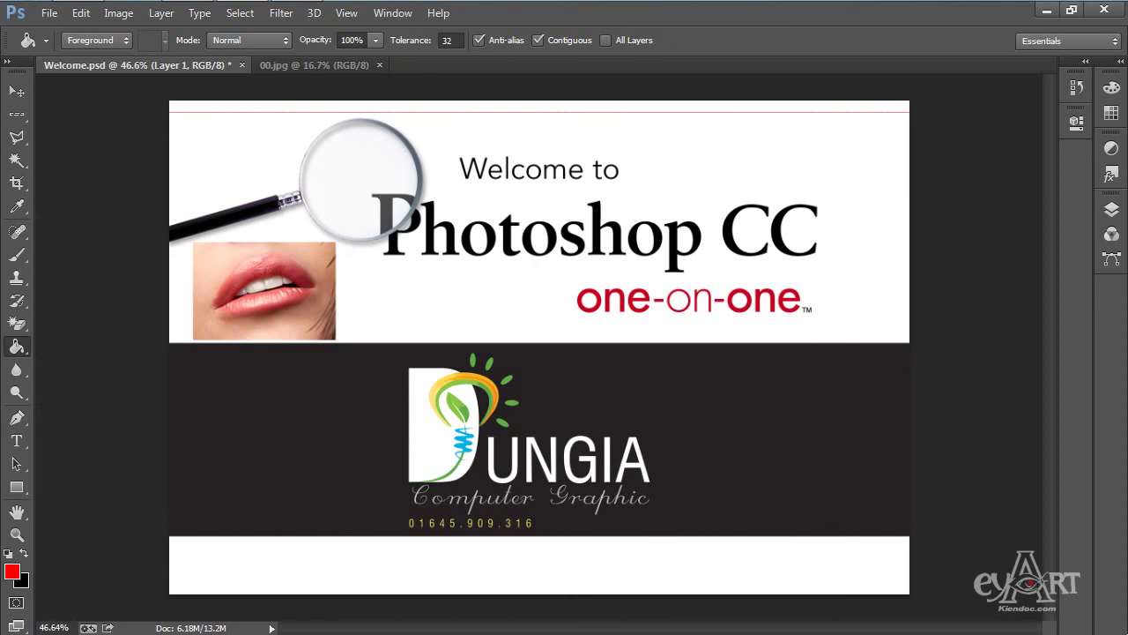